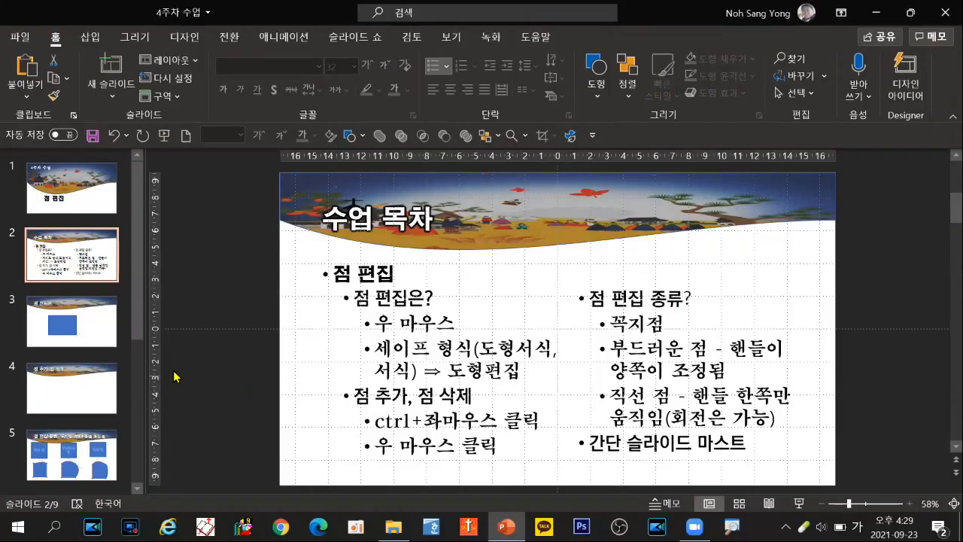
Step: On slide 3, turn on Edit Points for the blue rectangle and inspect its upper-left corner point
click(104, 337)
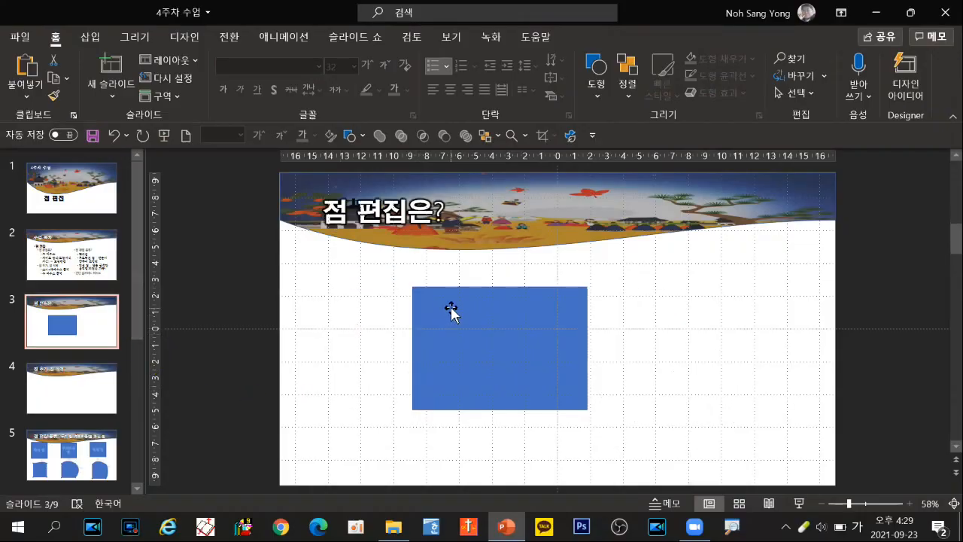
click(452, 309)
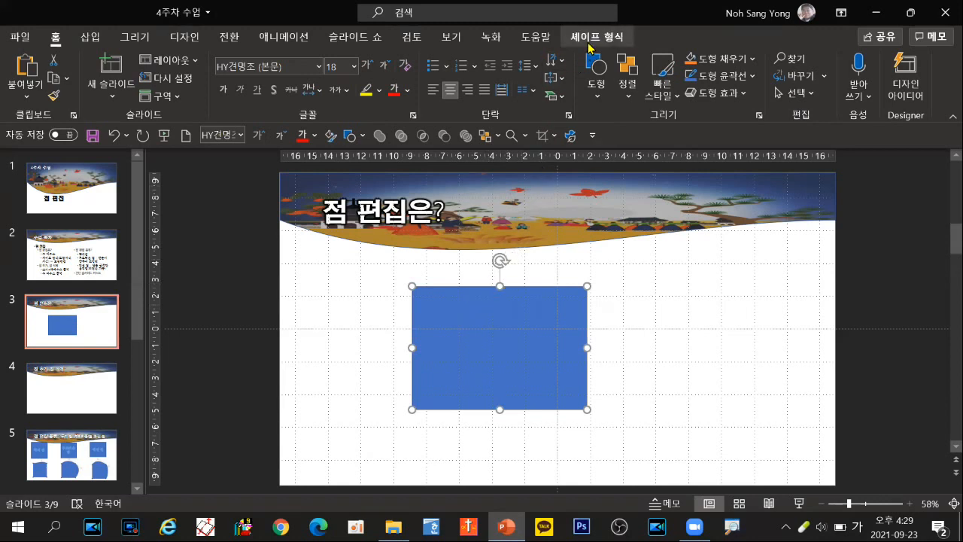
key(ctrl)
key(ctrl)
click(593, 37)
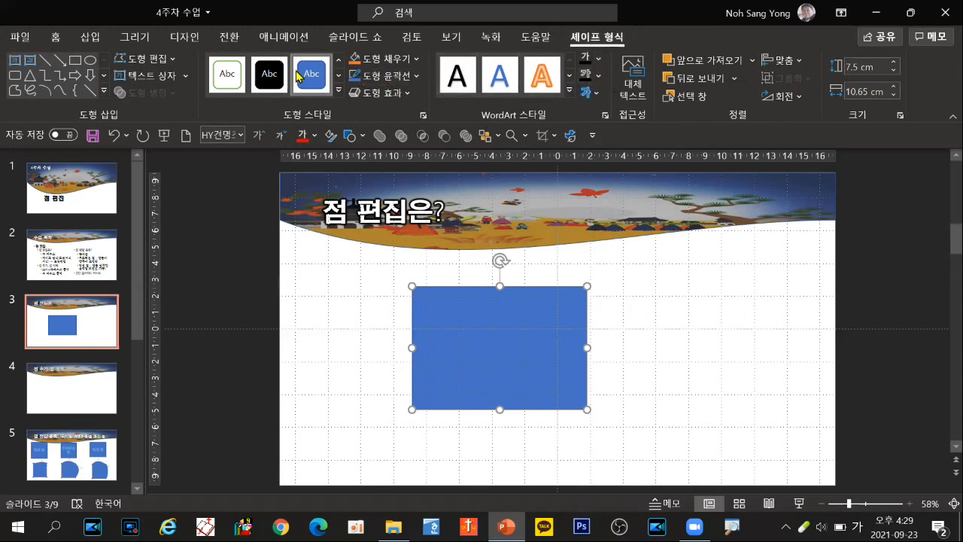
click(150, 65)
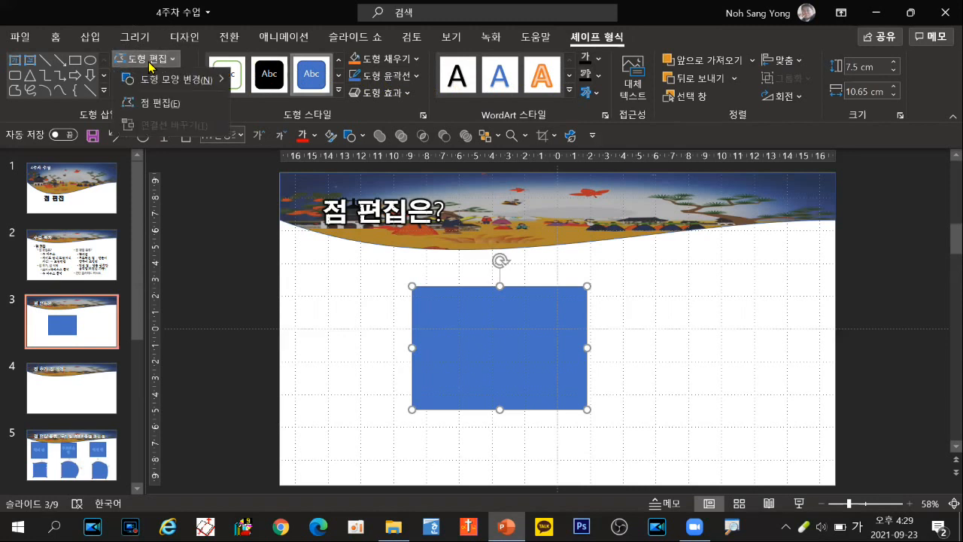
click(148, 103)
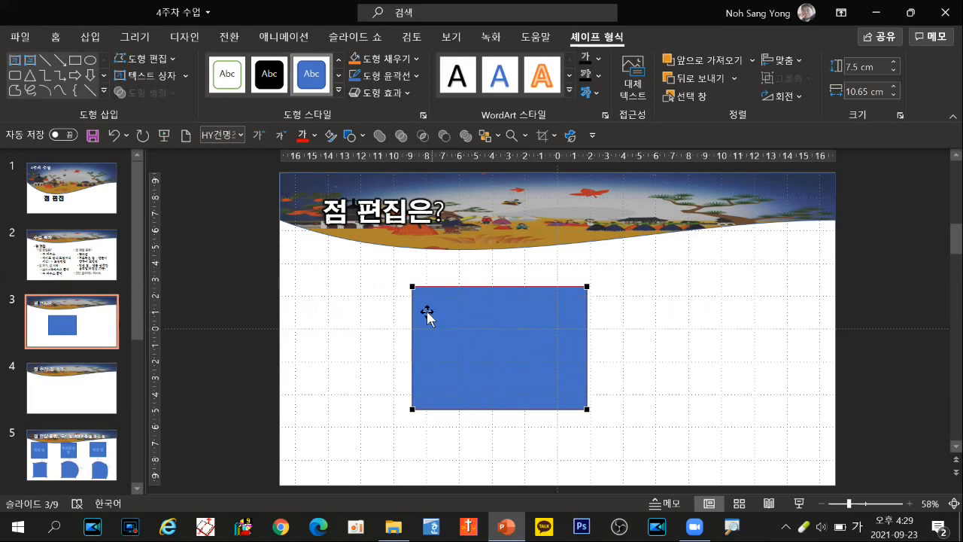
click(412, 287)
click(376, 365)
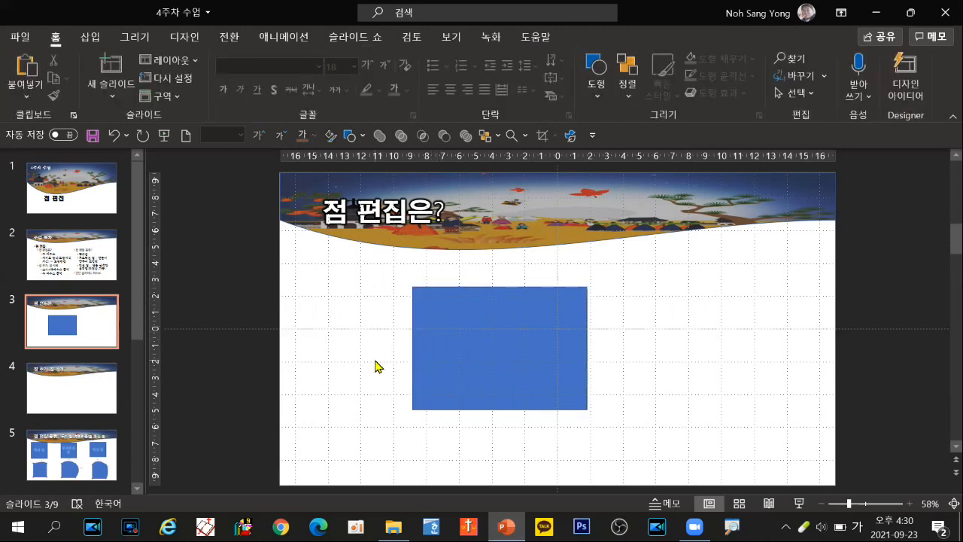
Step: Edit the blue rectangle's points and bend its top edge upward with the upper-left point's handle, making the shape about 8.29 cm high
click(453, 313)
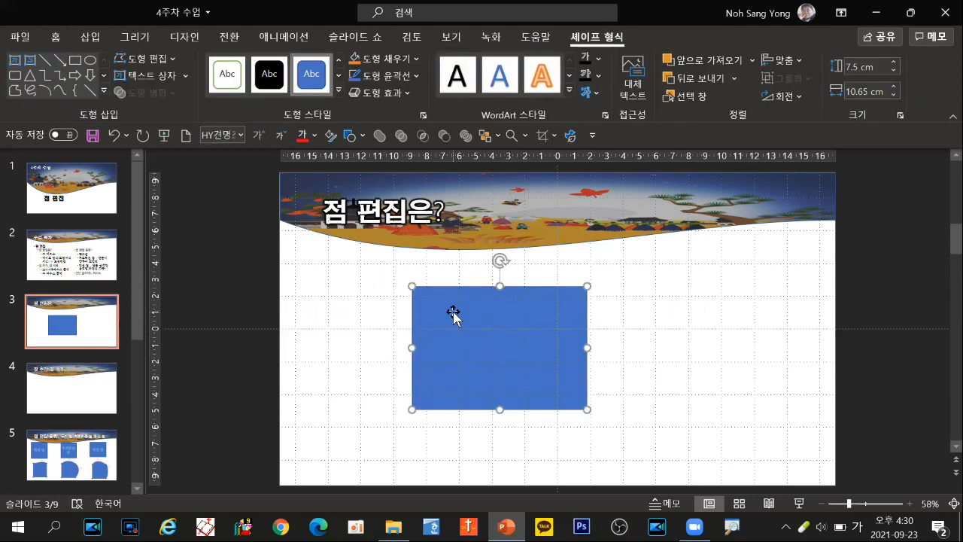
right_click(453, 313)
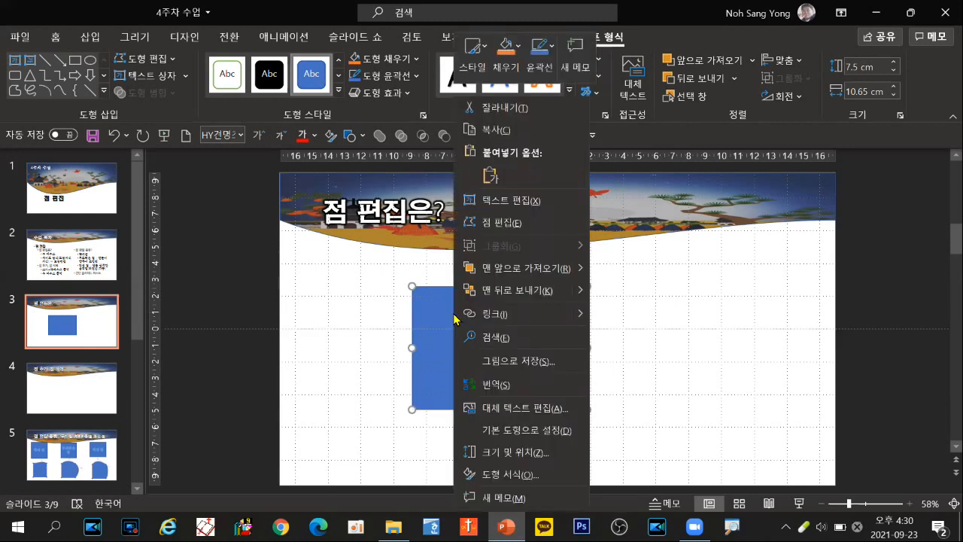
click(498, 228)
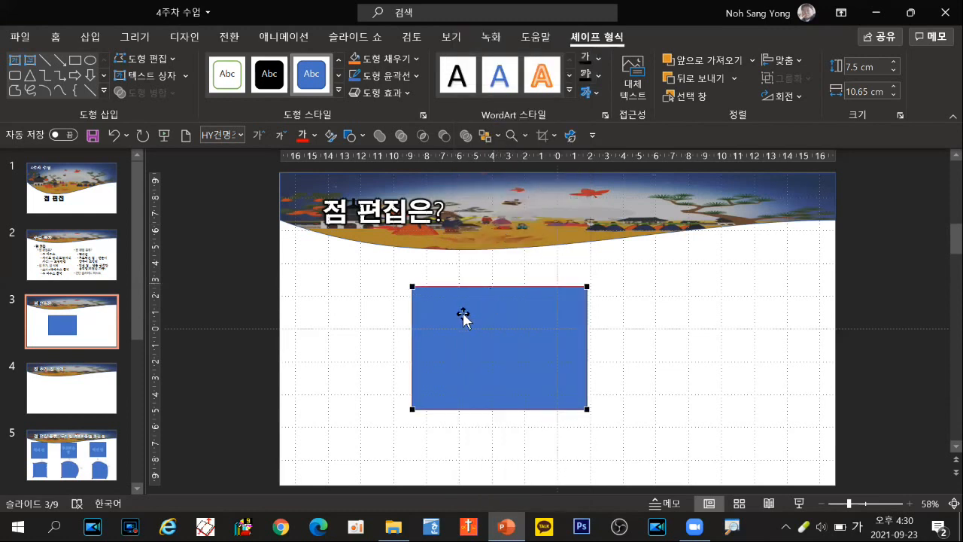
click(412, 287)
drag(471, 285, 470, 257)
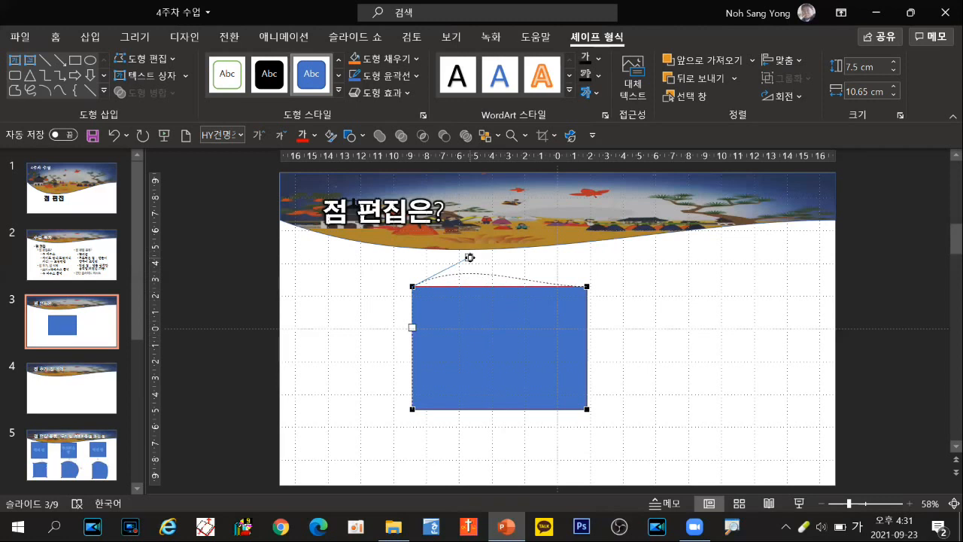
drag(469, 257, 469, 257)
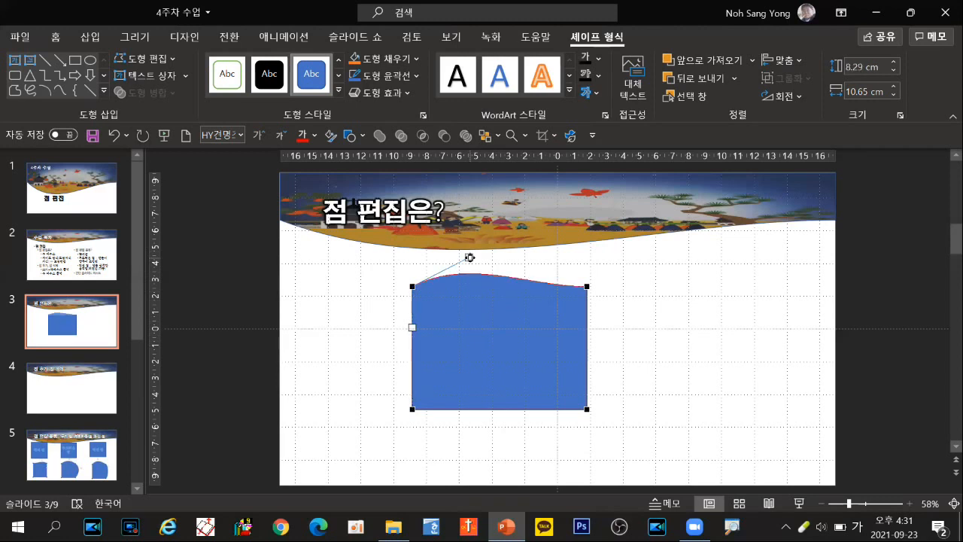
Step: Use the lower-left point's handles to bend the bottom edge upward and bulge the left edge outward, to a width of about 11.92 cm
click(412, 410)
drag(471, 408, 480, 367)
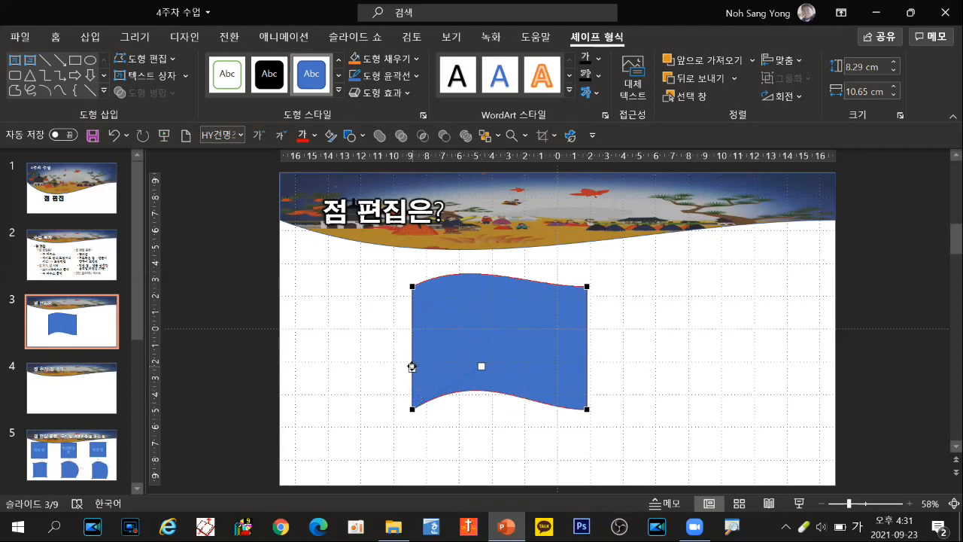
drag(407, 366, 363, 366)
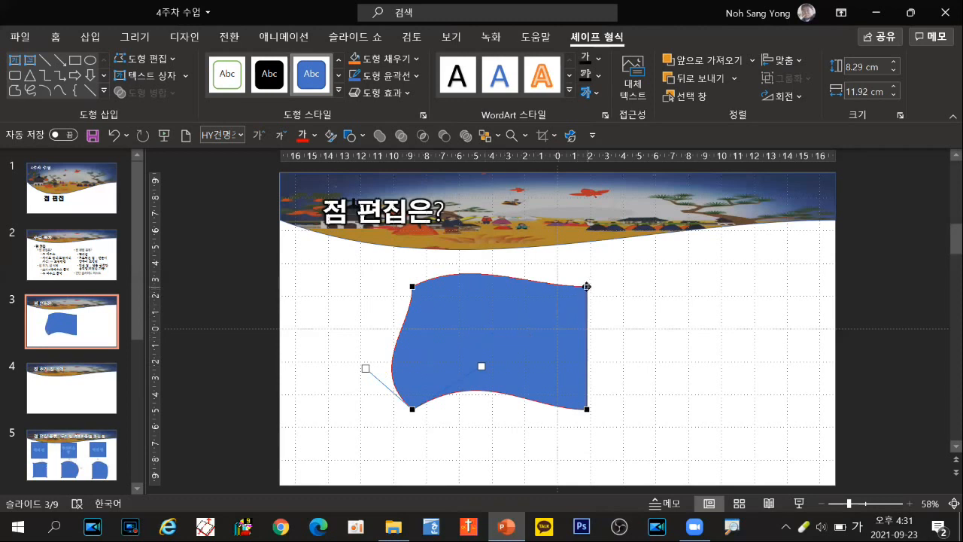
Step: Reshape the top, right and bottom edges with the handles of the two right-hand points, to about 9.39 cm by 13.15 cm
click(587, 288)
drag(527, 284, 575, 257)
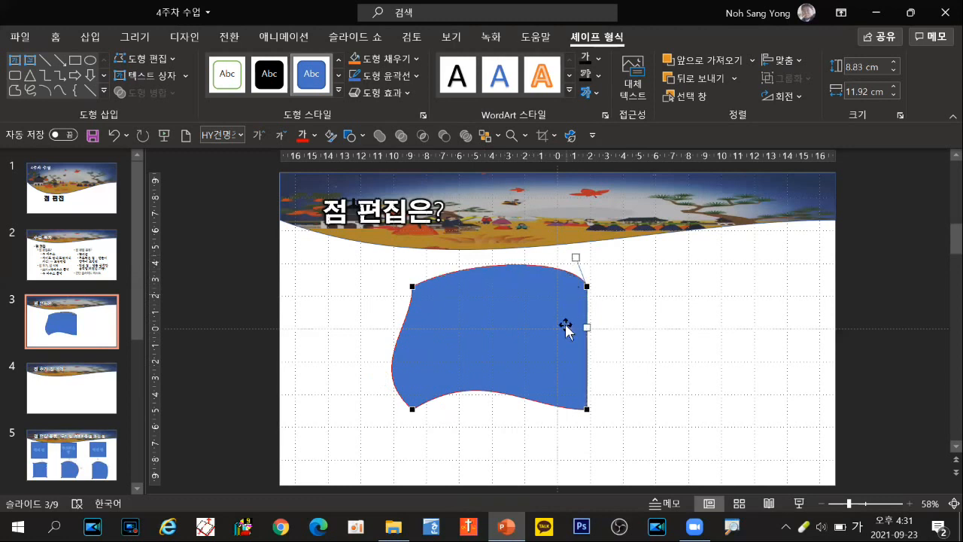
click(587, 409)
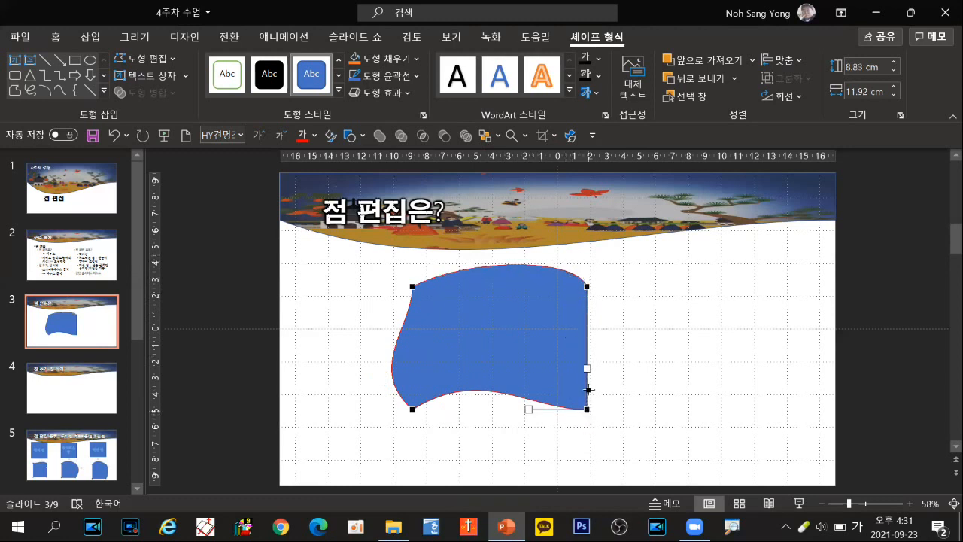
drag(587, 367, 633, 364)
drag(528, 408, 537, 444)
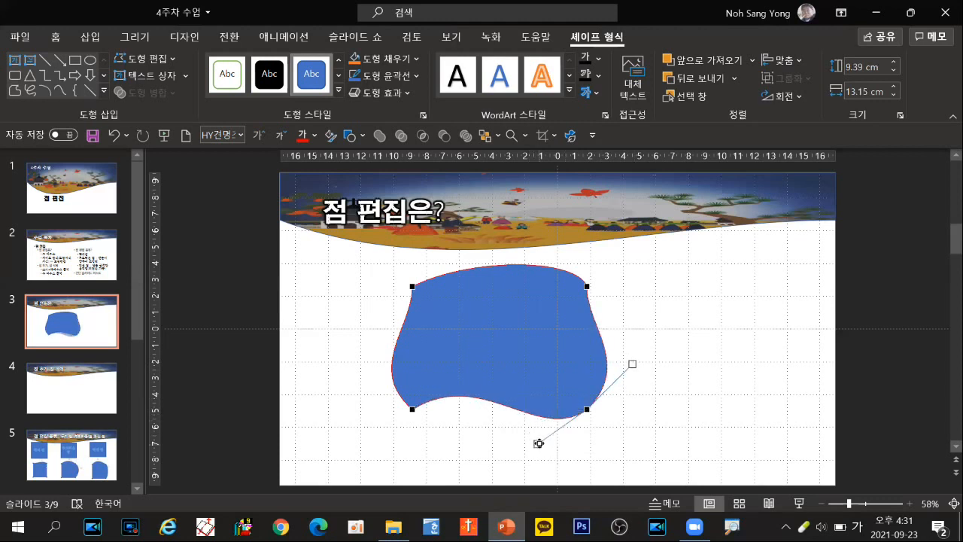
Step: Move the upper-right and lower-right points outward, enlarging the shape to about 11 cm high and 16.6 cm wide
click(585, 286)
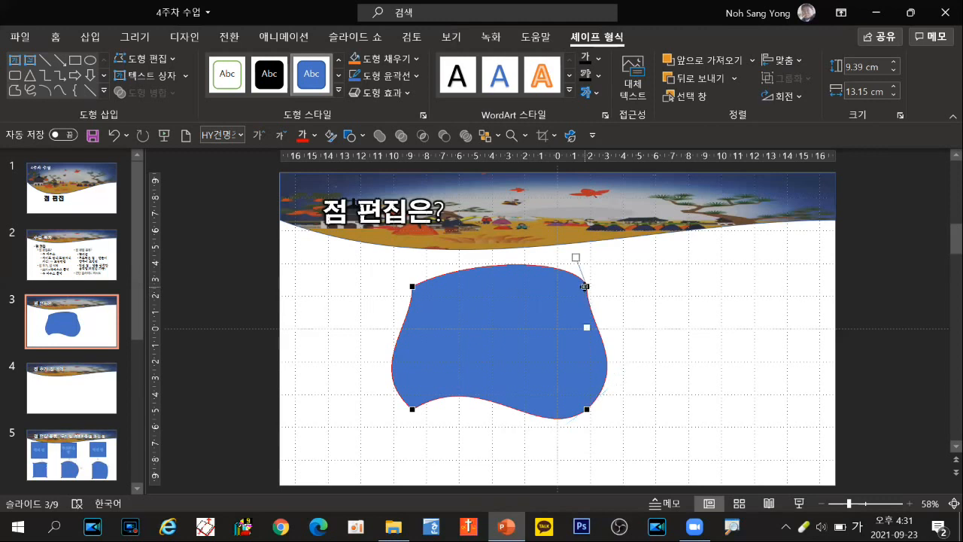
drag(585, 286, 652, 272)
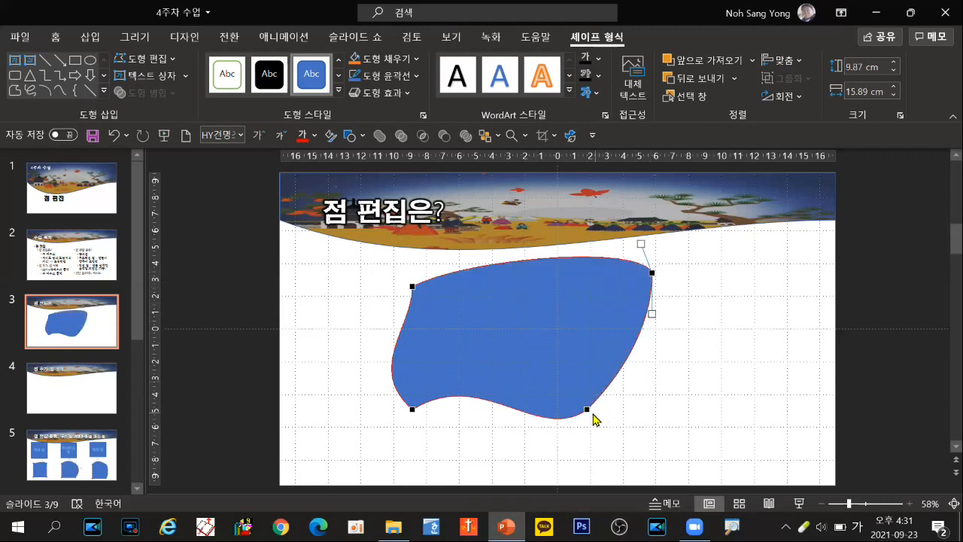
drag(586, 409, 638, 429)
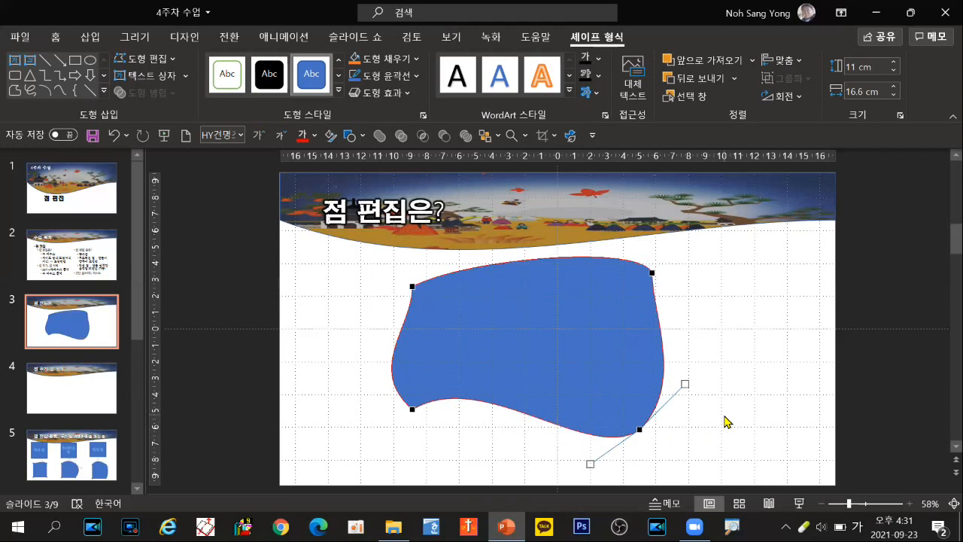
Step: On slide 4, draw a rectangle about 8.17 cm high and 23.32 cm wide below the title
click(97, 397)
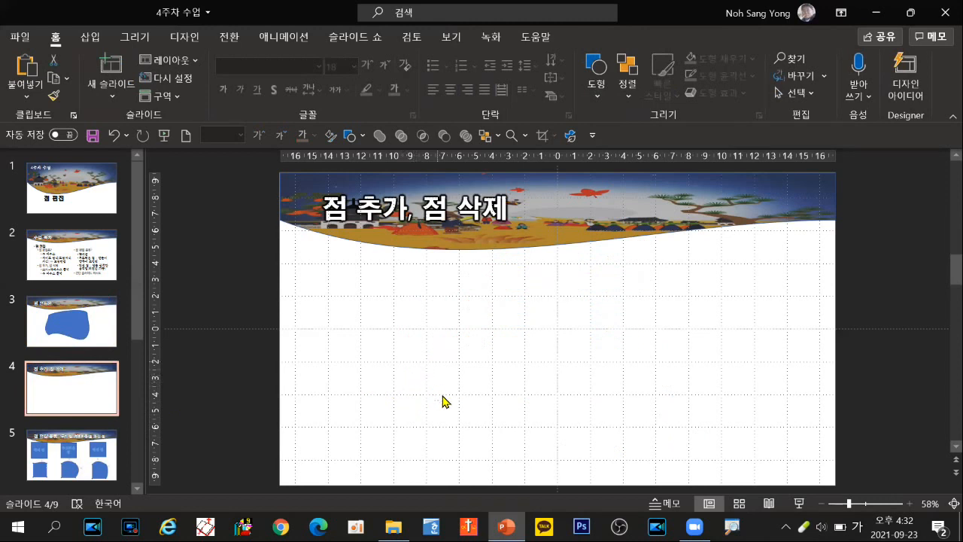
click(352, 135)
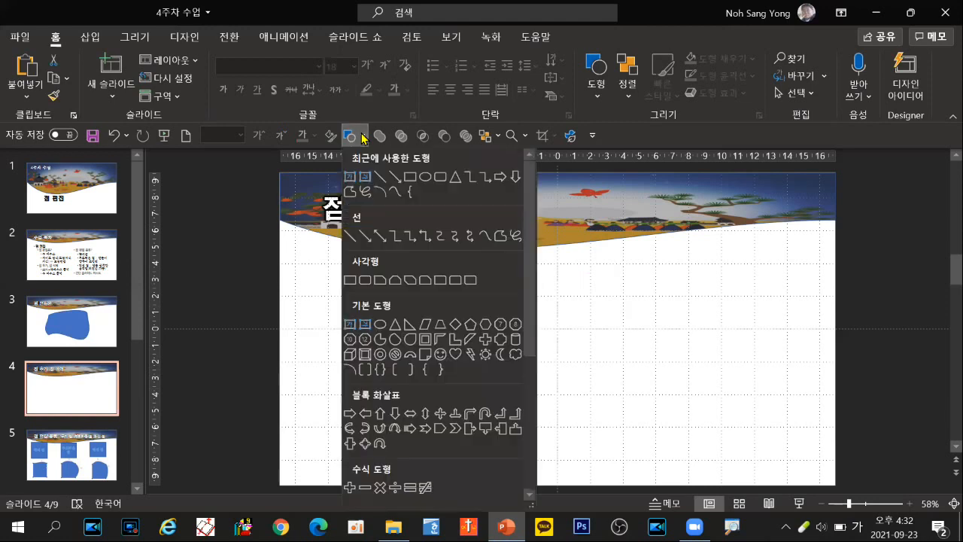
click(409, 176)
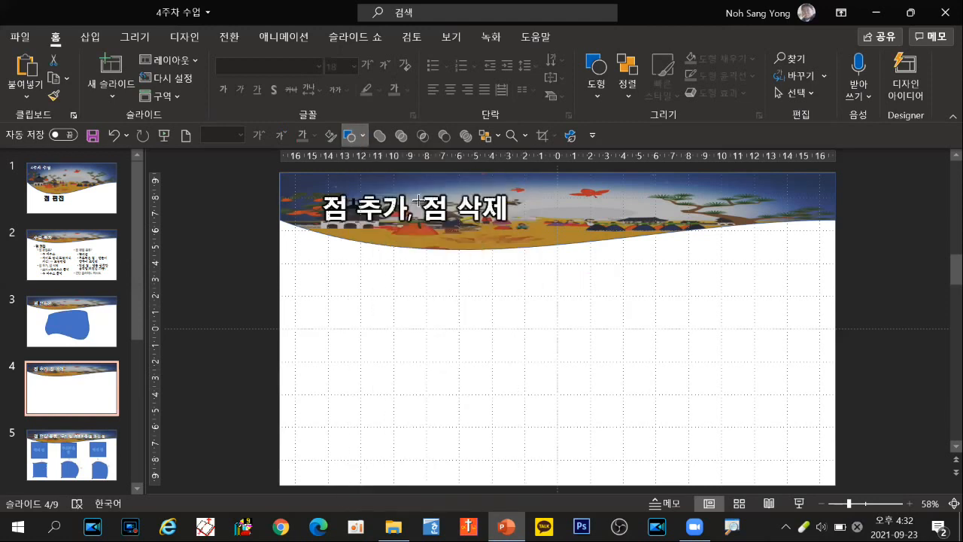
drag(380, 292, 763, 425)
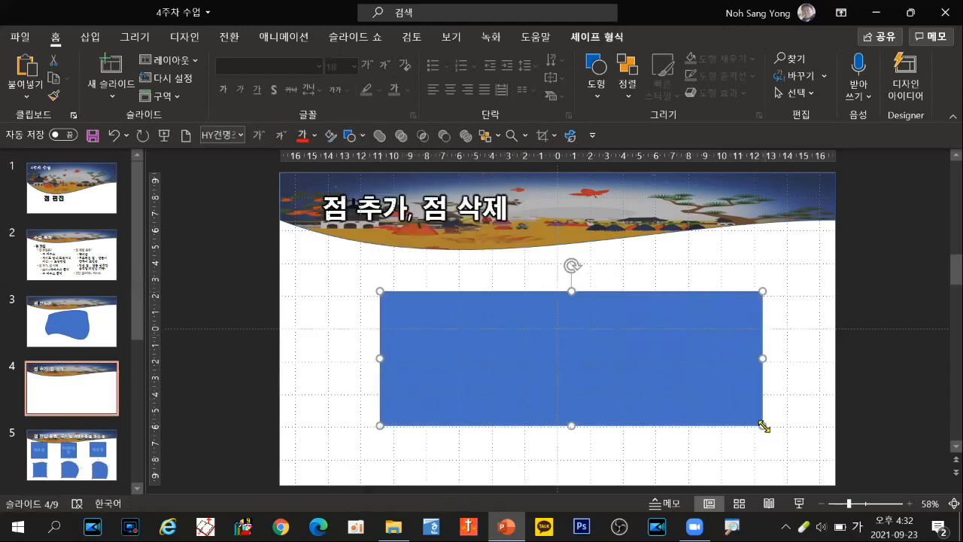
Step: Turn on Edit Points for the new rectangle and add two points along its top edge
right_click(522, 306)
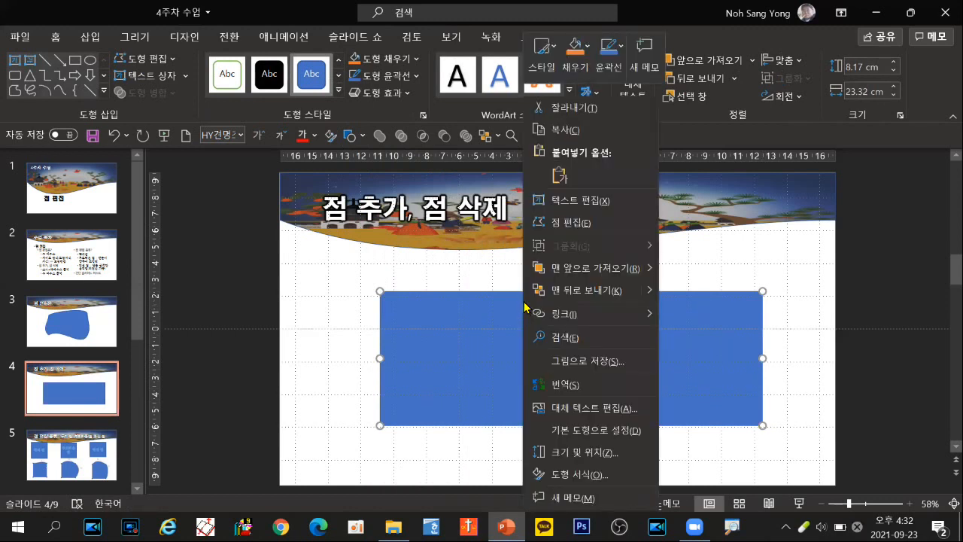
click(564, 223)
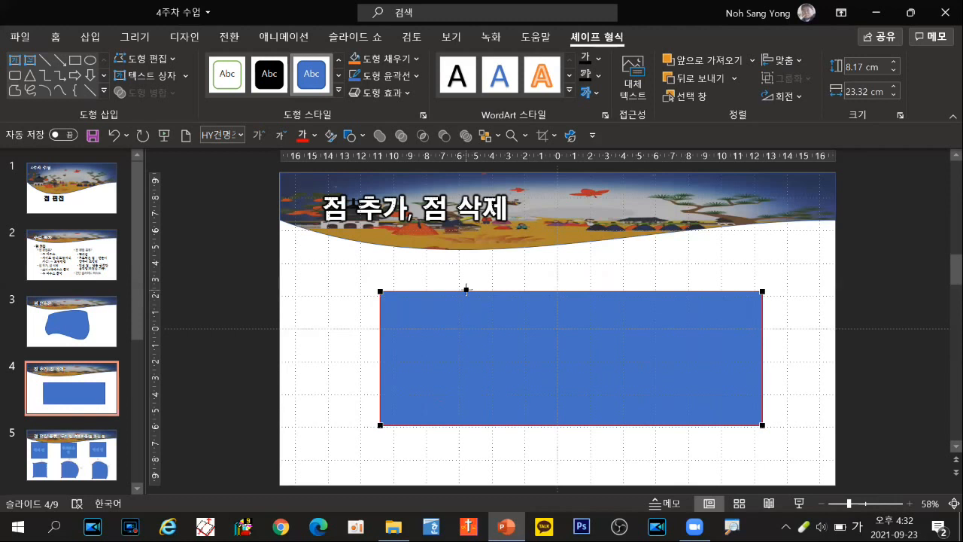
click(466, 289)
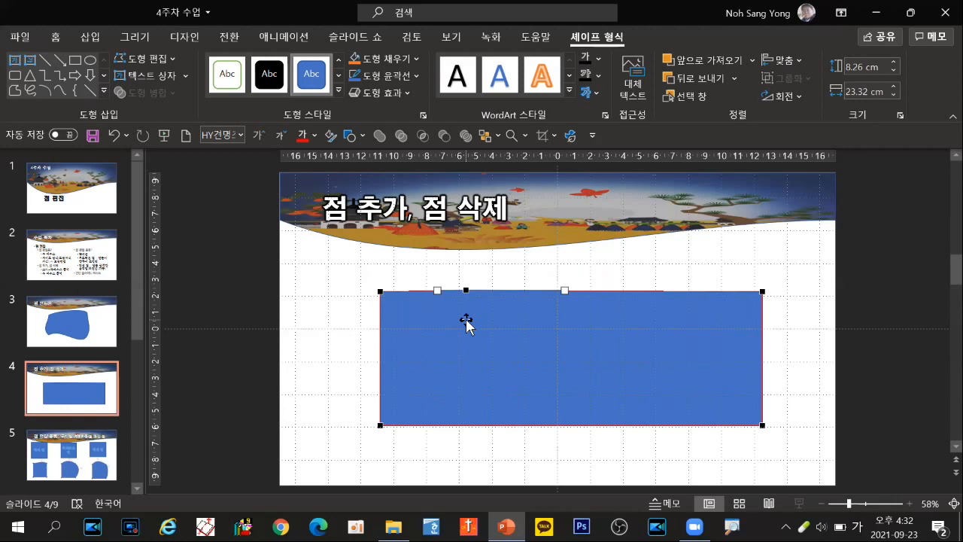
right_click(637, 290)
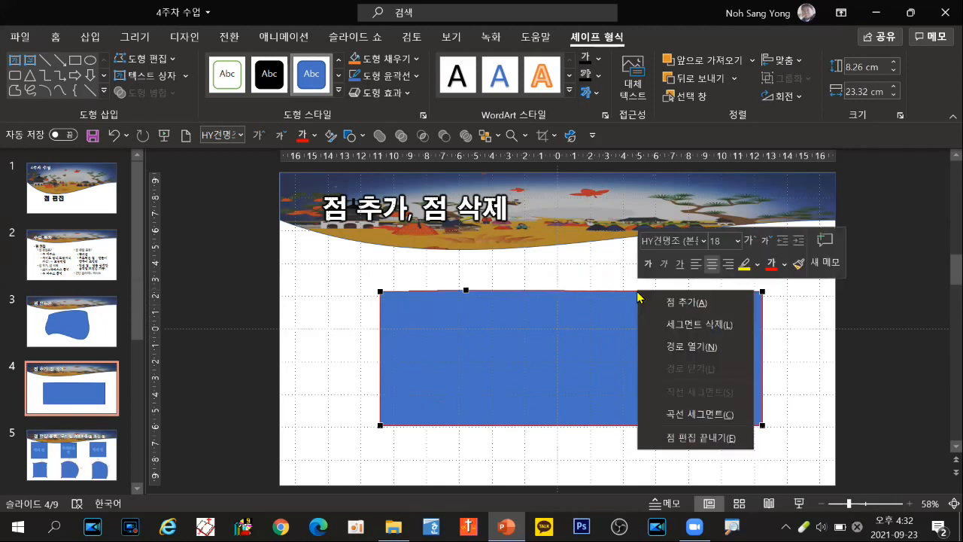
click(674, 304)
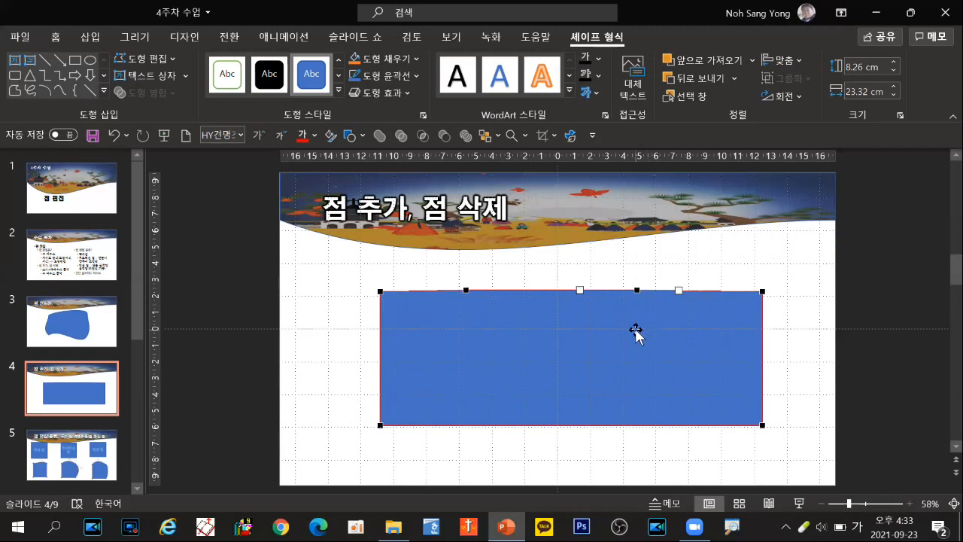
Step: Delete the two added points from the rectangle's top edge
ctrl+click(635, 291)
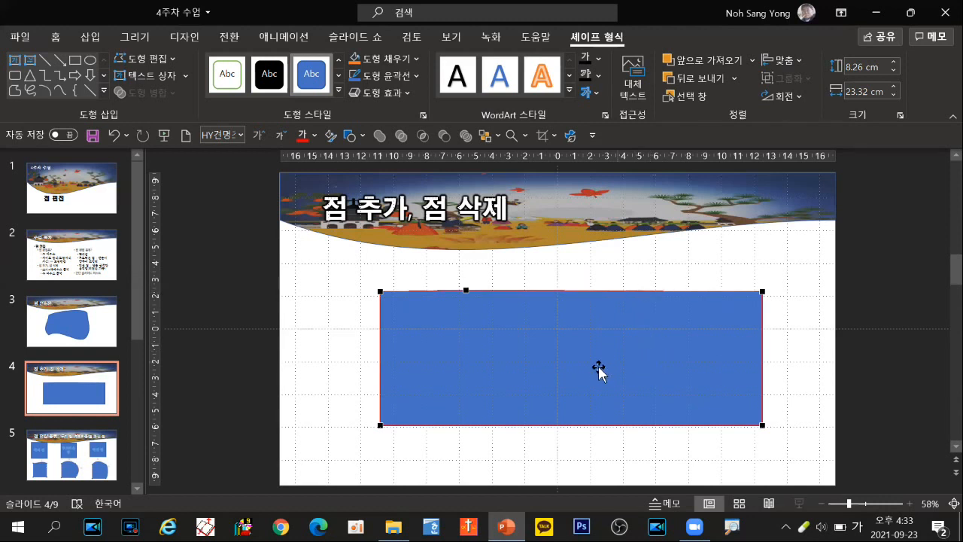
click(466, 291)
right_click(465, 291)
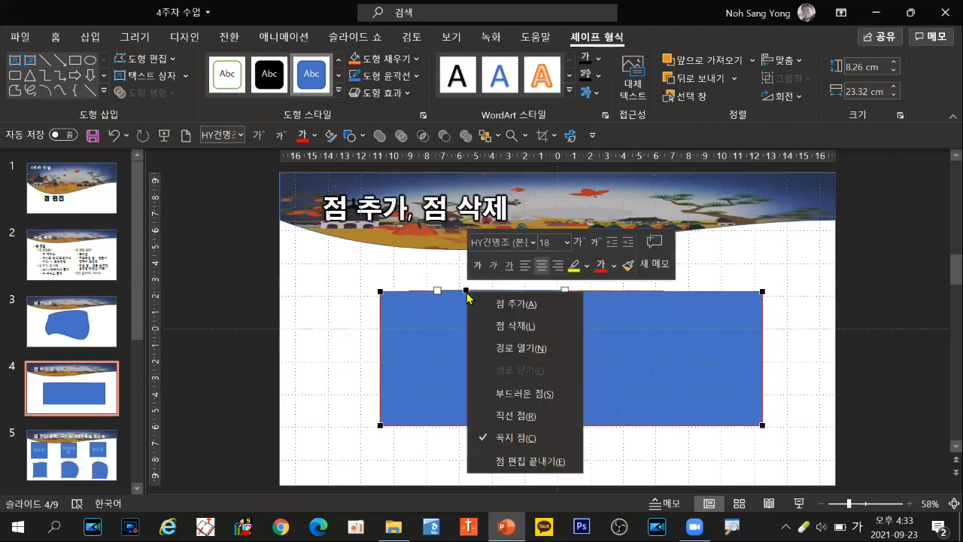
click(506, 333)
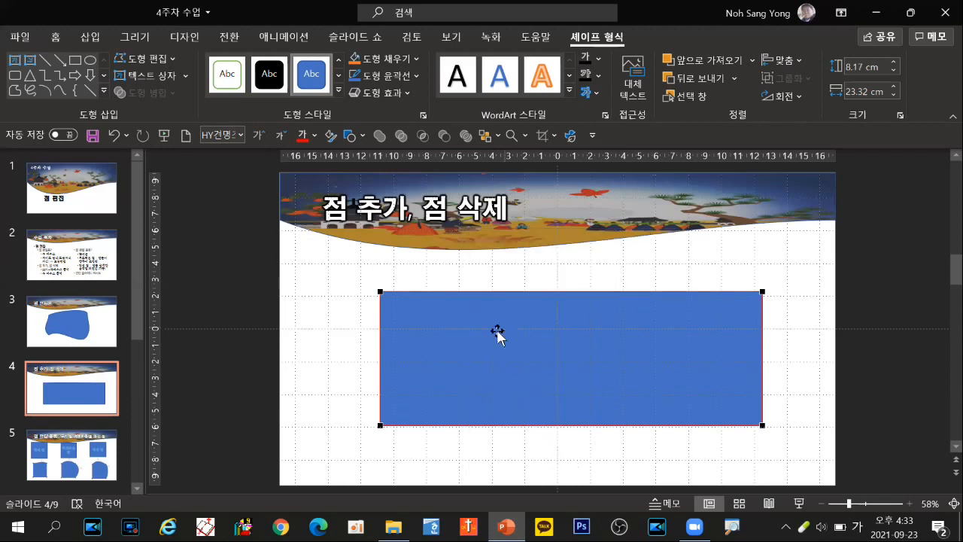
Step: Add two points along the rectangle's top edge, and add a point on the left part of its bottom edge
click(475, 291)
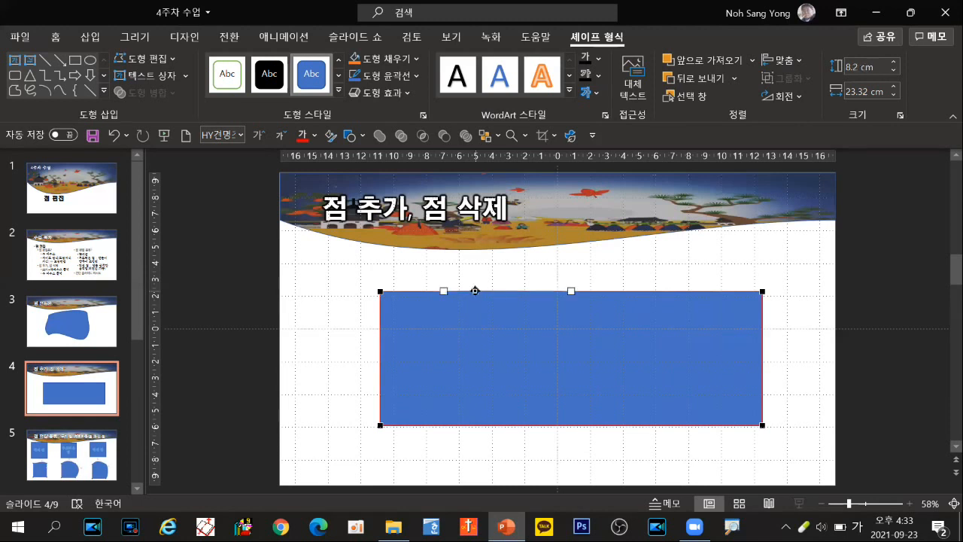
click(619, 289)
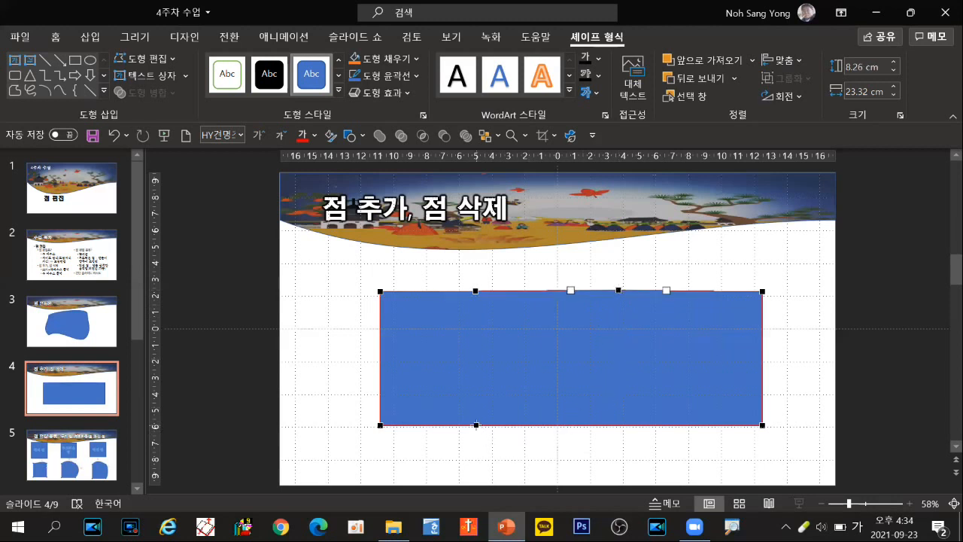
click(475, 424)
right_click(476, 425)
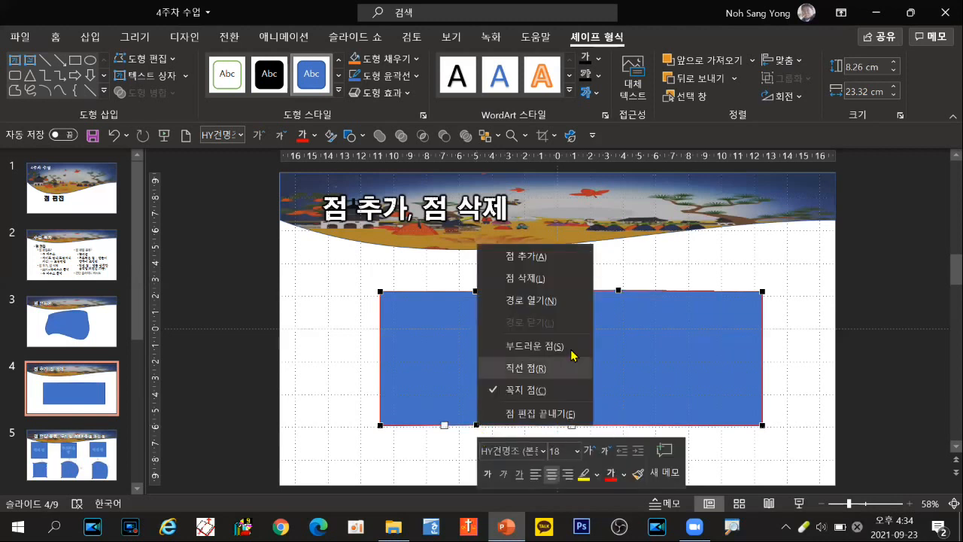
click(519, 257)
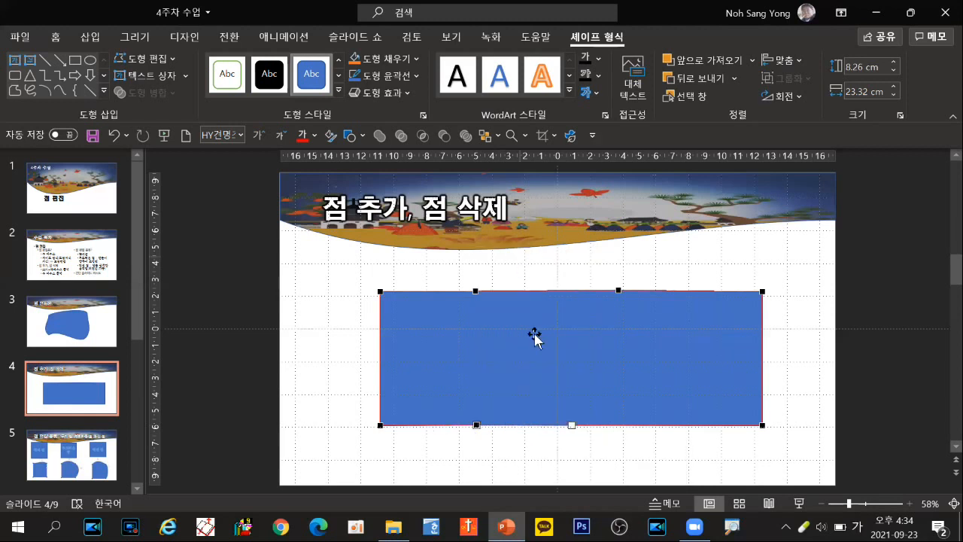
Step: Add a point on the right part of the rectangle's bottom edge and curve the three bottom segments upward into waves
right_click(605, 427)
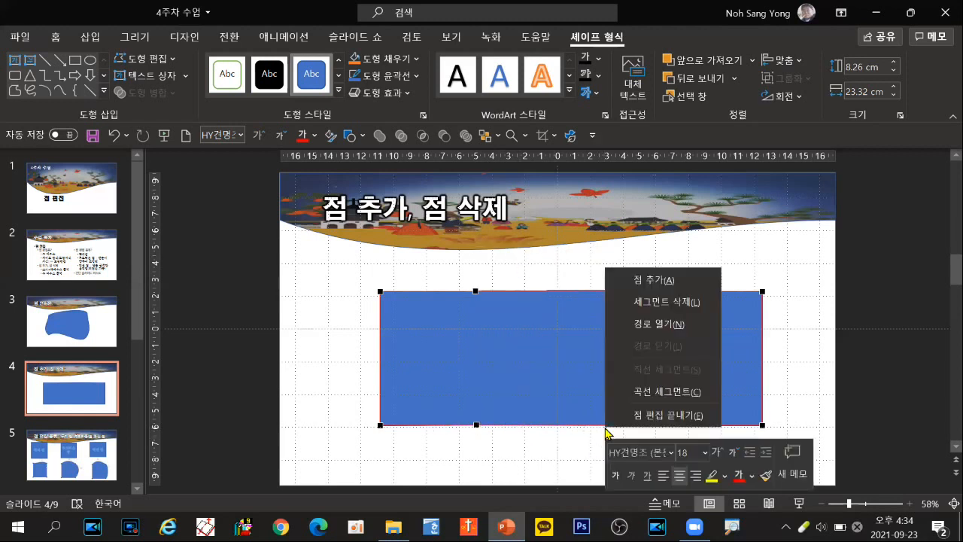
click(639, 282)
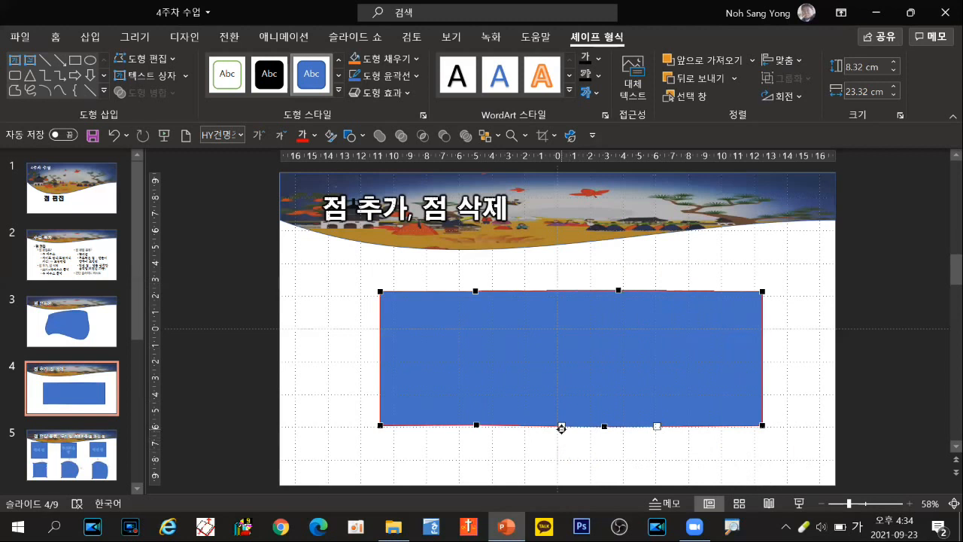
drag(561, 426, 610, 360)
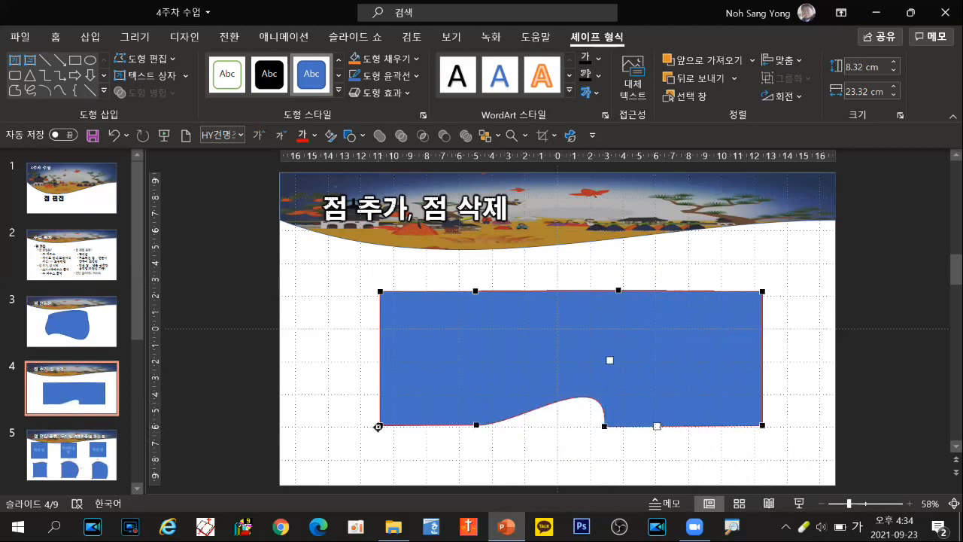
drag(411, 426, 421, 370)
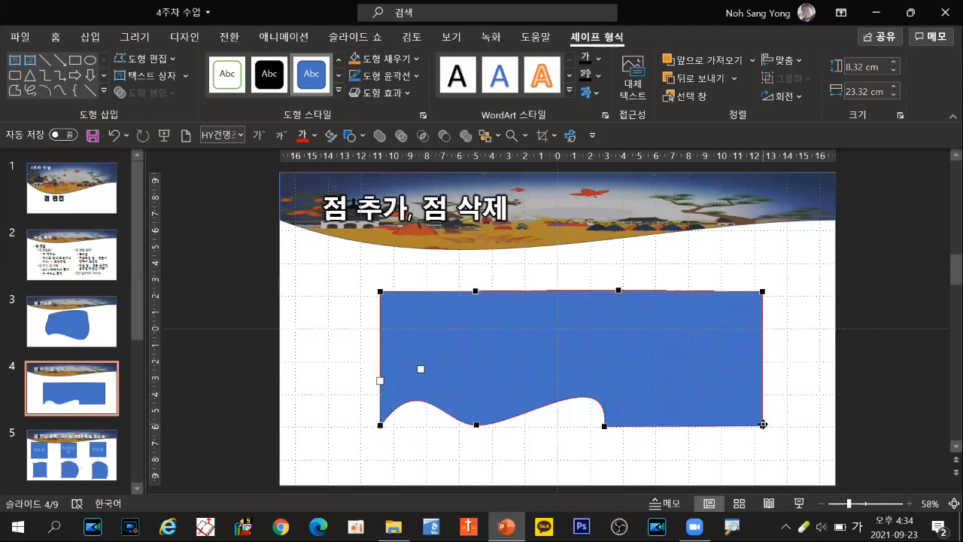
drag(710, 425, 729, 371)
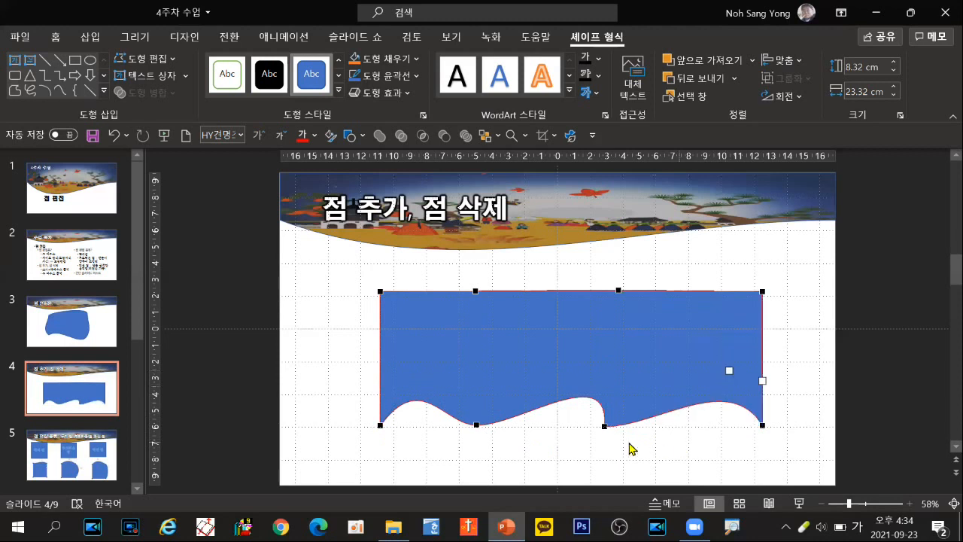
Step: Go to slide 5 and turn on Edit Points for the square labelled "꼭지 점"
click(81, 453)
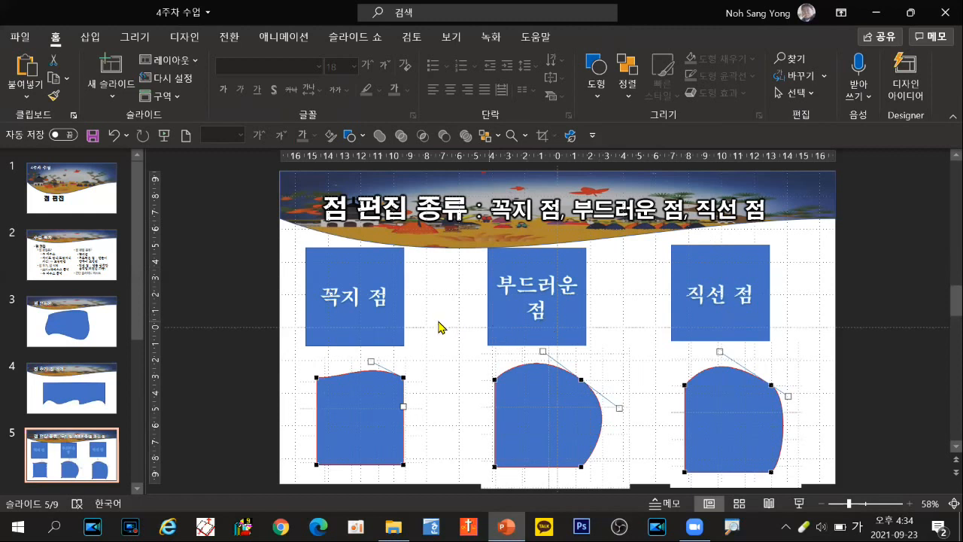
click(400, 324)
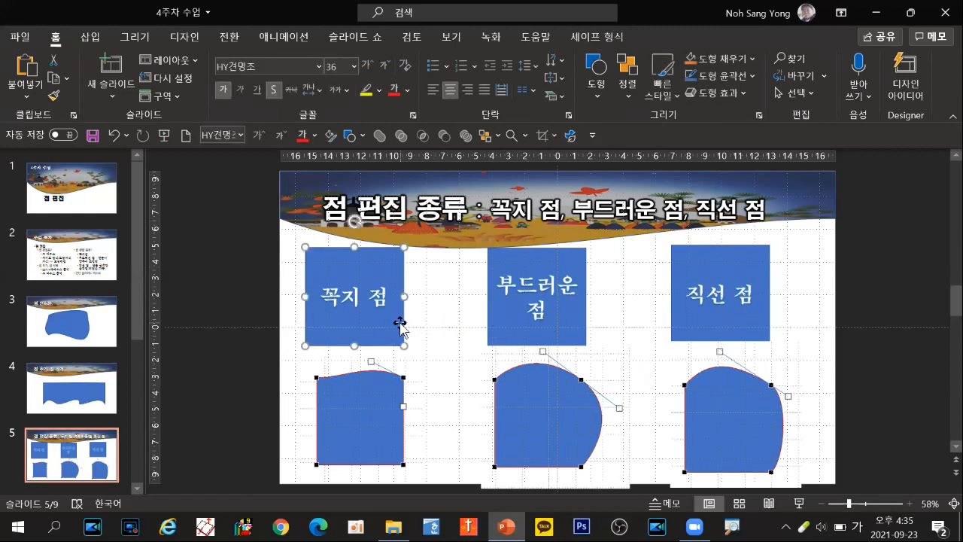
click(554, 336)
click(680, 333)
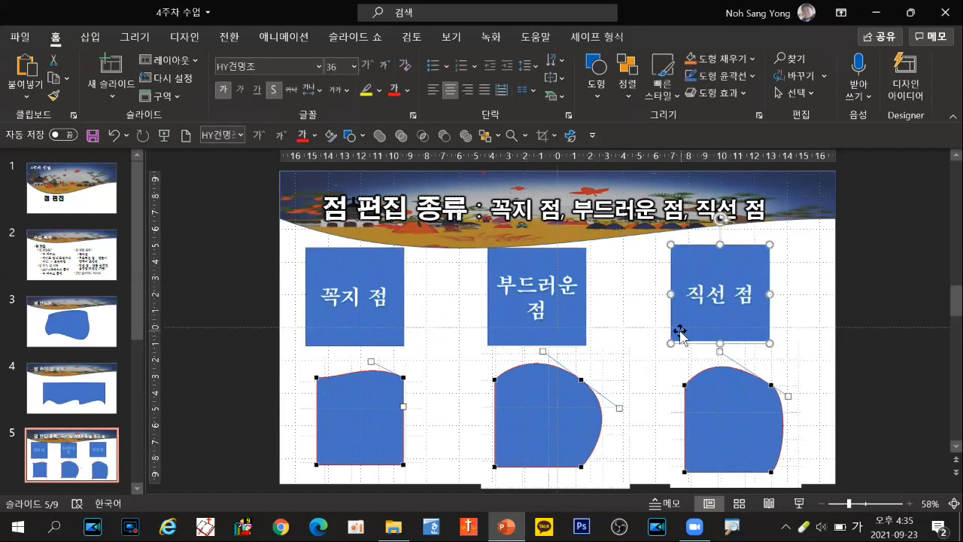
click(393, 332)
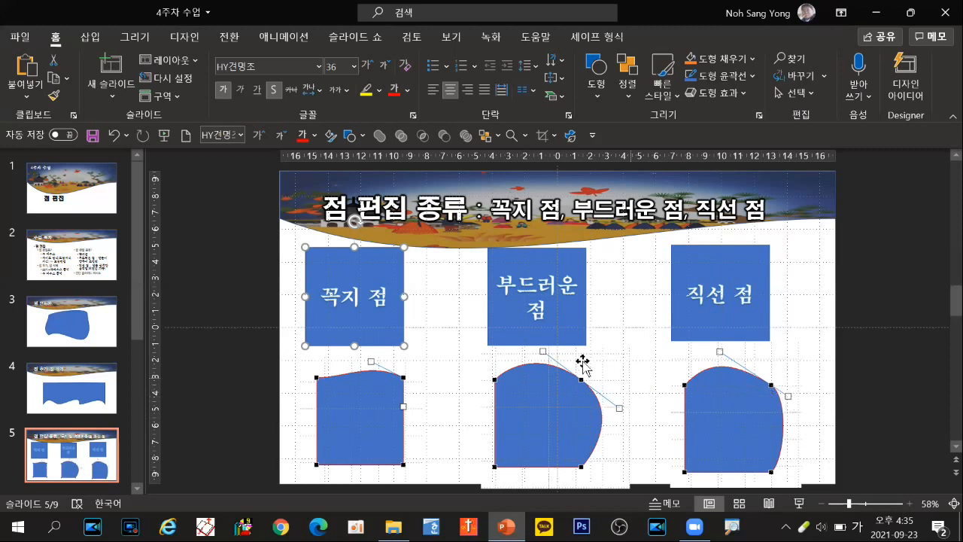
right_click(367, 323)
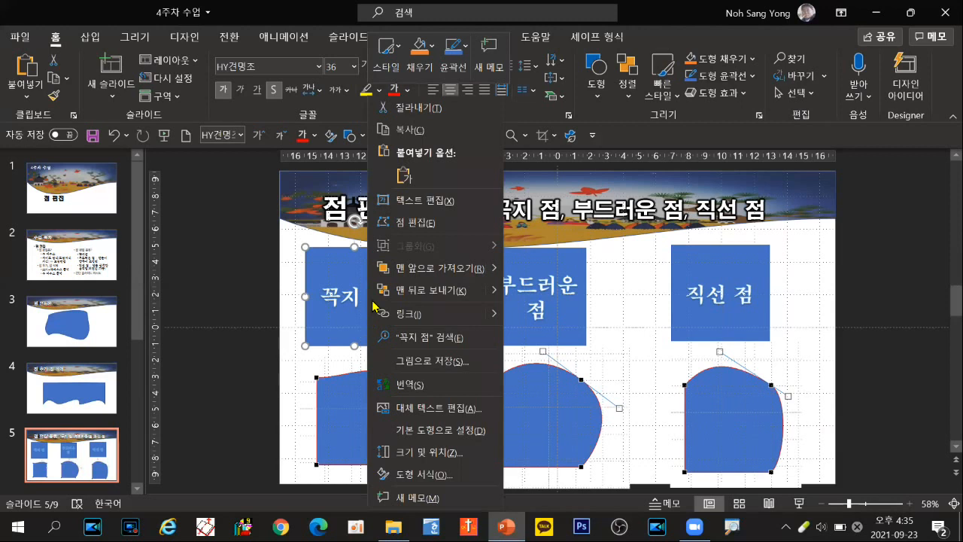
click(409, 221)
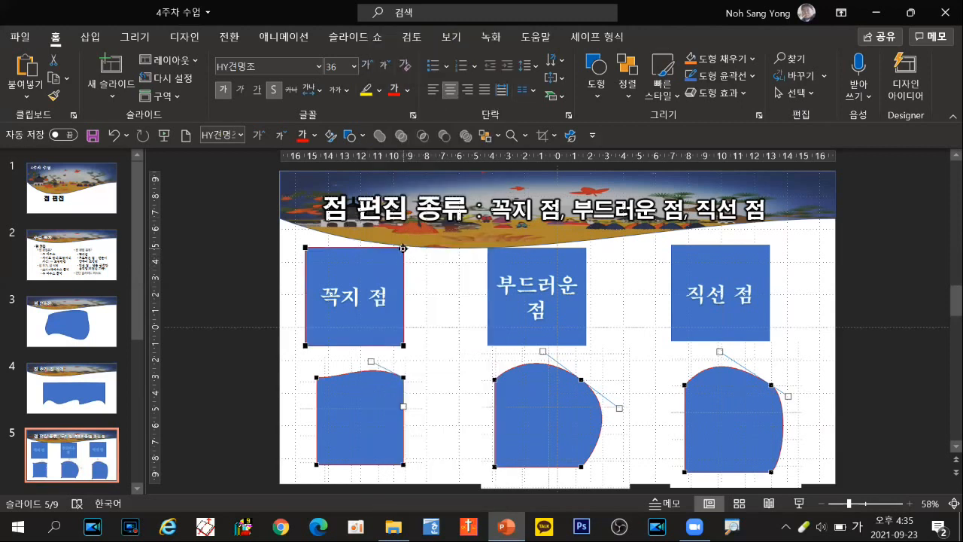
Step: Using the "꼭지 점" square's top-right corner handles, bulge its right edge outward and bend its top edge inward
click(403, 248)
drag(404, 280, 438, 272)
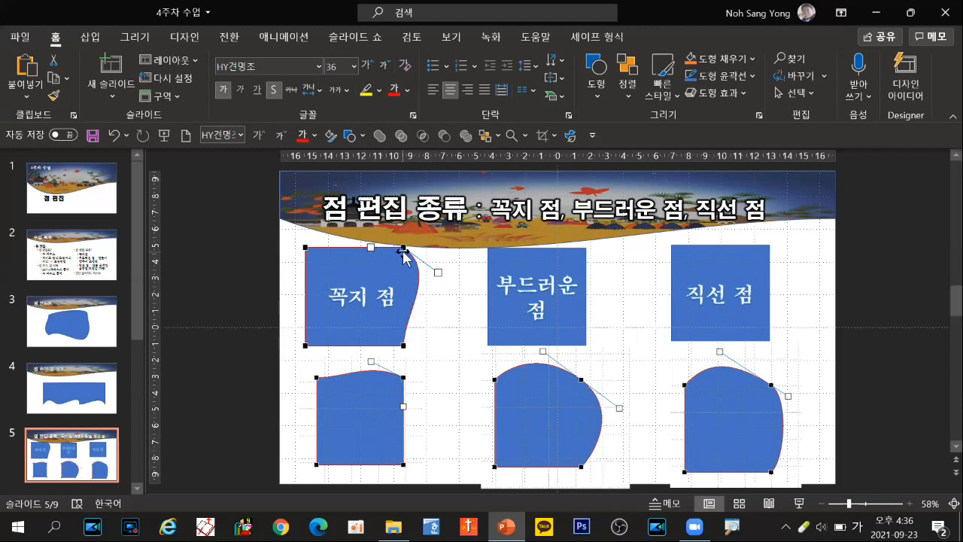
mouse_move(438, 273)
mouse_down()
mouse_move(436, 285)
mouse_move(378, 283)
mouse_move(446, 283)
mouse_up()
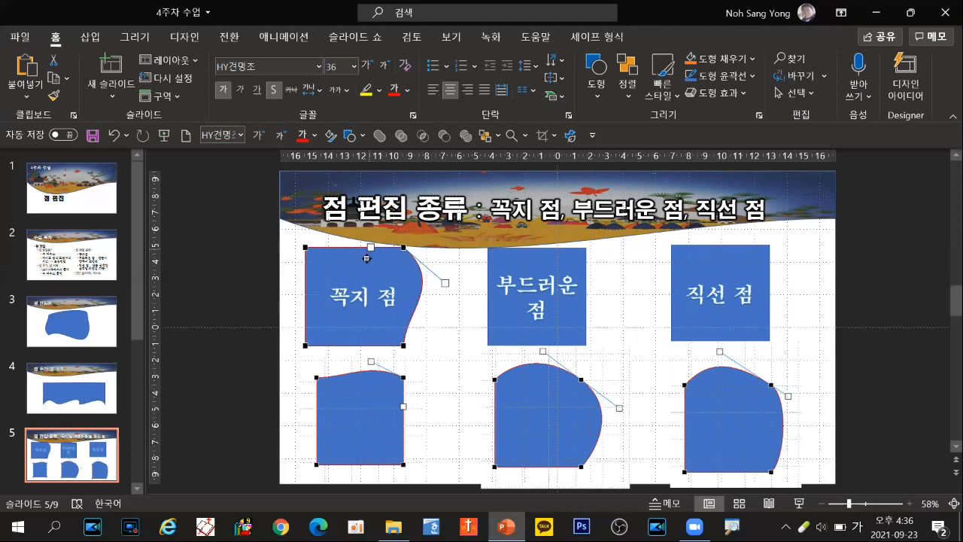
drag(366, 258, 358, 272)
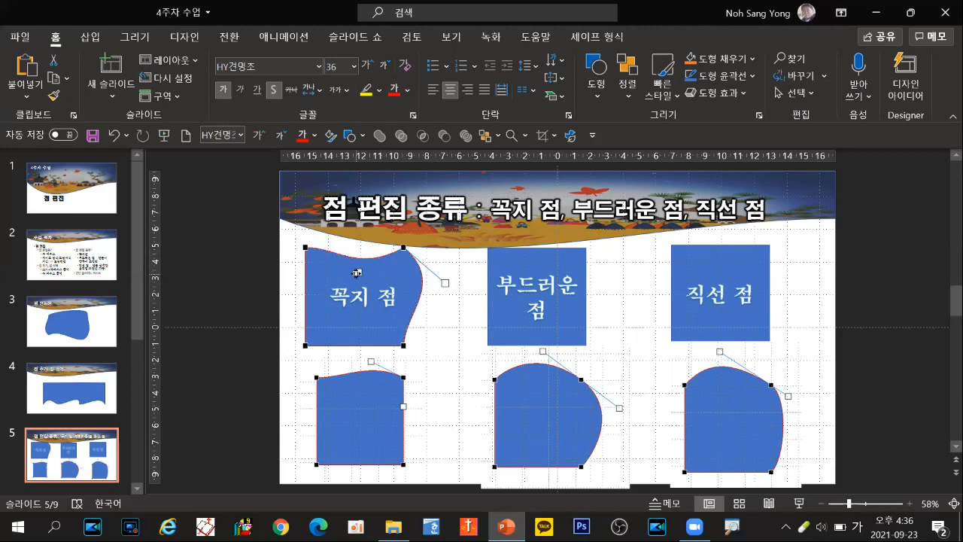
Step: Using the "꼭지 점" square's bottom-left corner handles, bend its bottom edge inward and bulge its left edge outward
click(305, 345)
drag(339, 345, 338, 327)
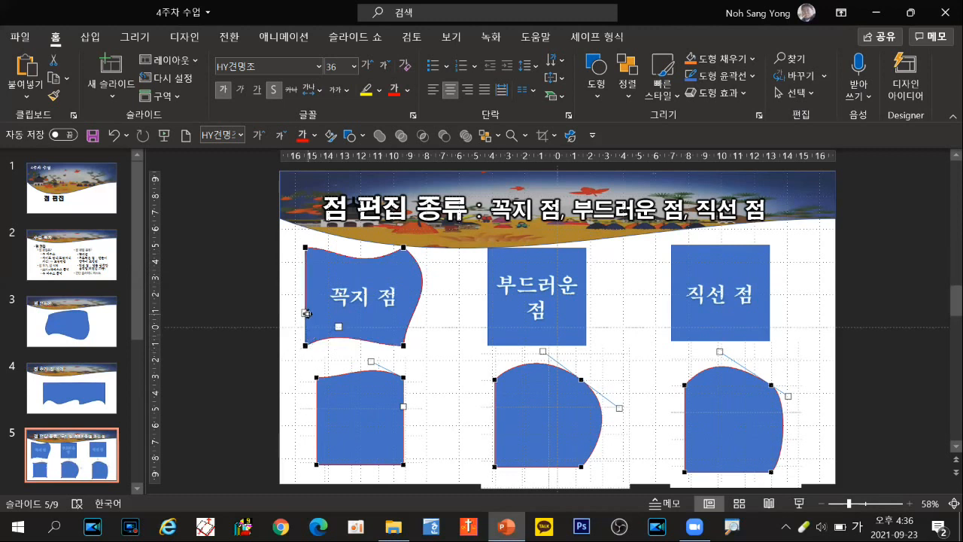
drag(301, 314, 284, 318)
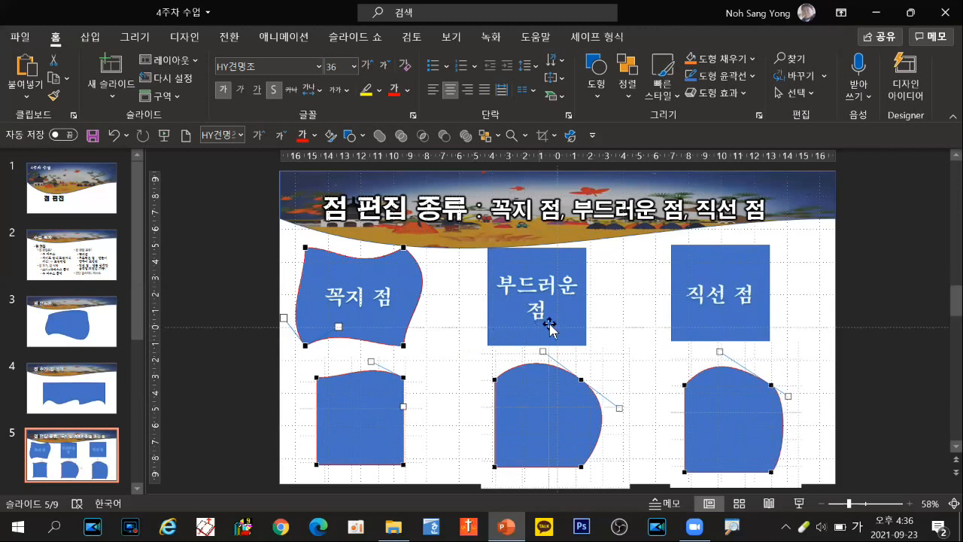
Step: Turn on Edit Points for the "부드러운 점" square and change its top-right corner to a smooth point (부드러운 점)
click(572, 262)
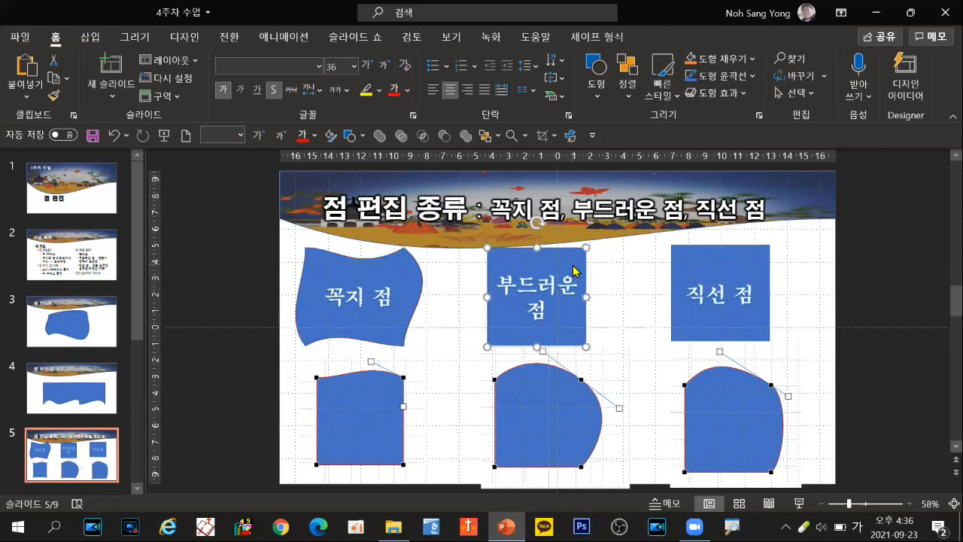
right_click(573, 271)
click(611, 224)
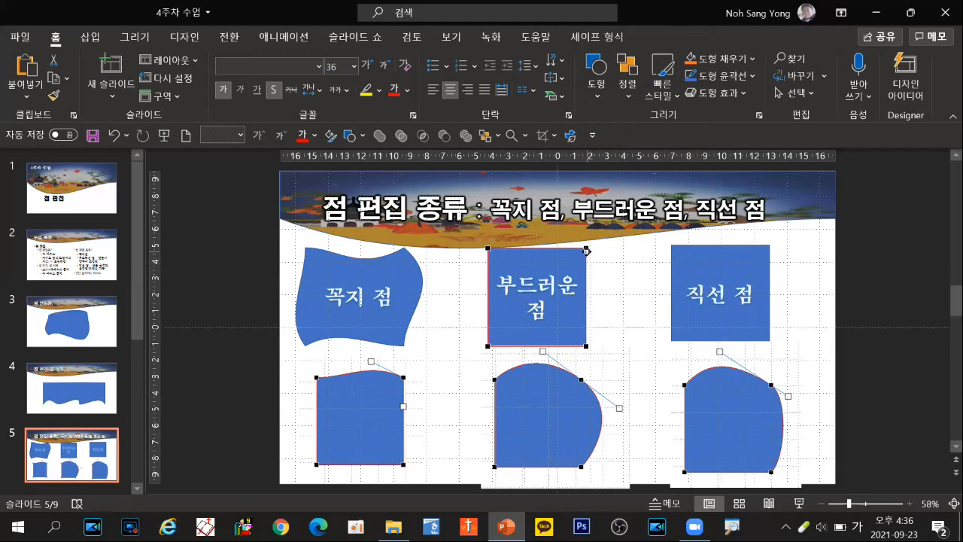
click(586, 247)
right_click(585, 246)
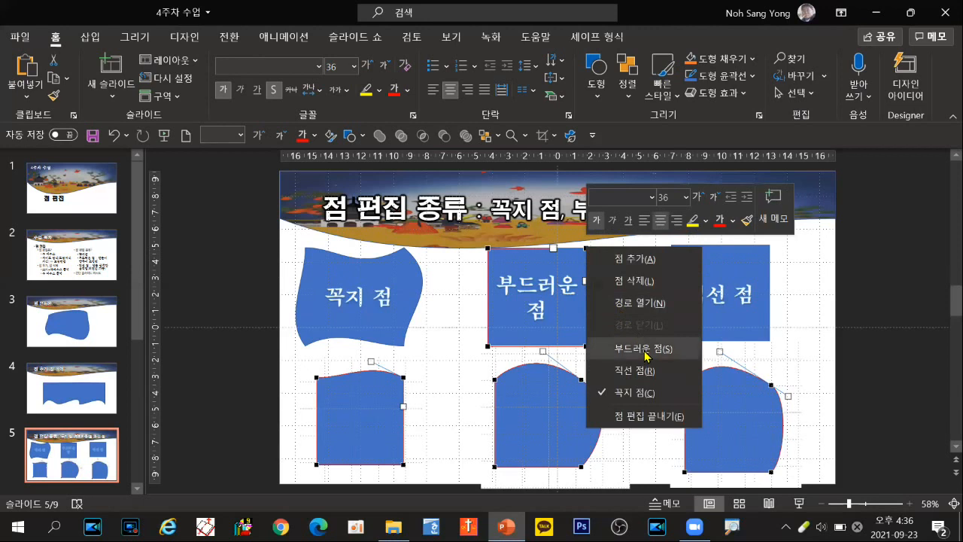
click(646, 350)
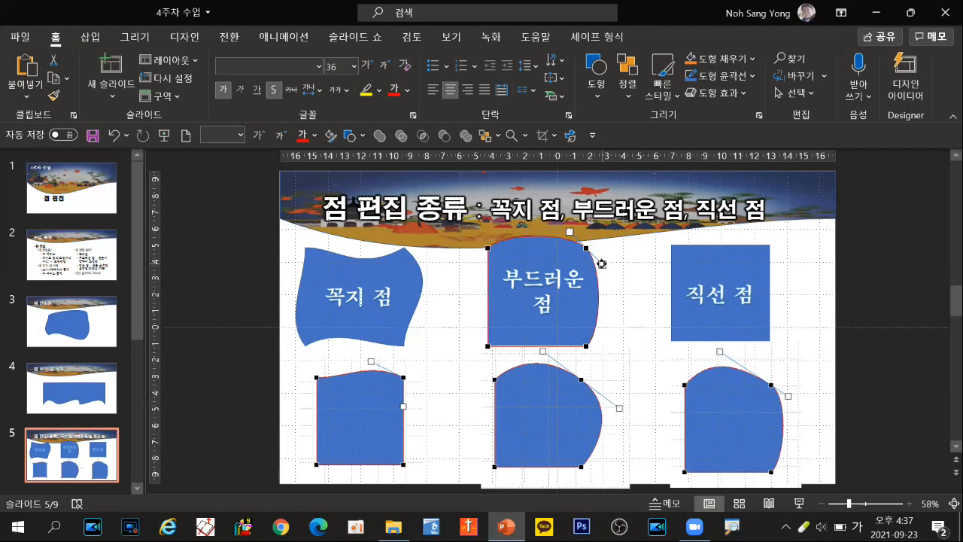
Step: Stretch and swing the smooth point's lower handle outward to reshape the top and right edges of the "부드러운 점" square
drag(602, 264, 645, 303)
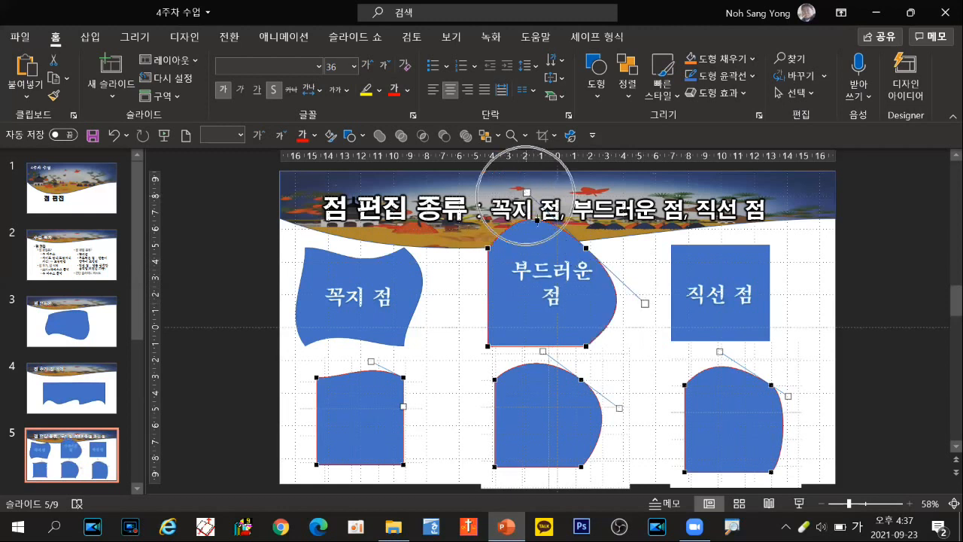
drag(645, 304, 520, 337)
drag(651, 341, 647, 263)
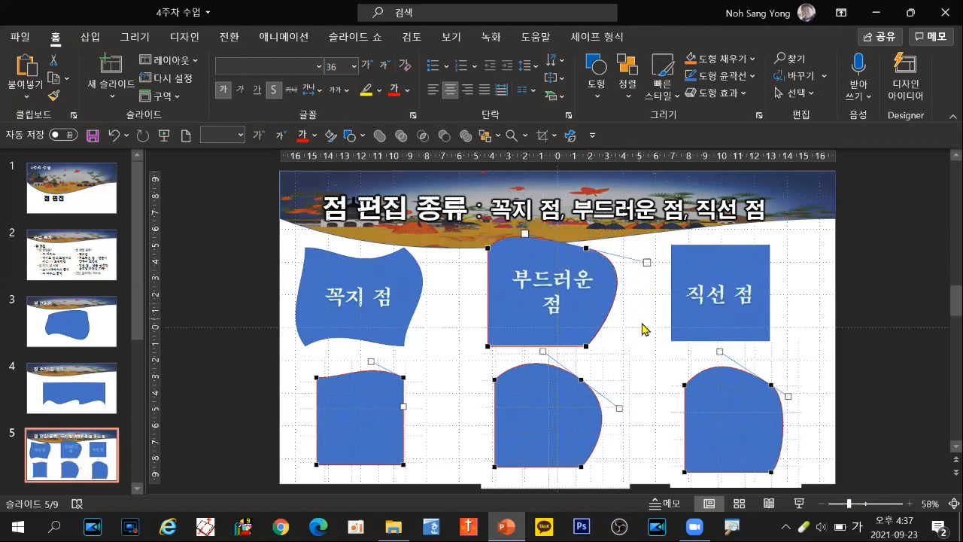
Step: Turn on Edit Points for the "직선 점" square and change its top-right corner to a straight point (직선 점)
click(710, 269)
right_click(711, 275)
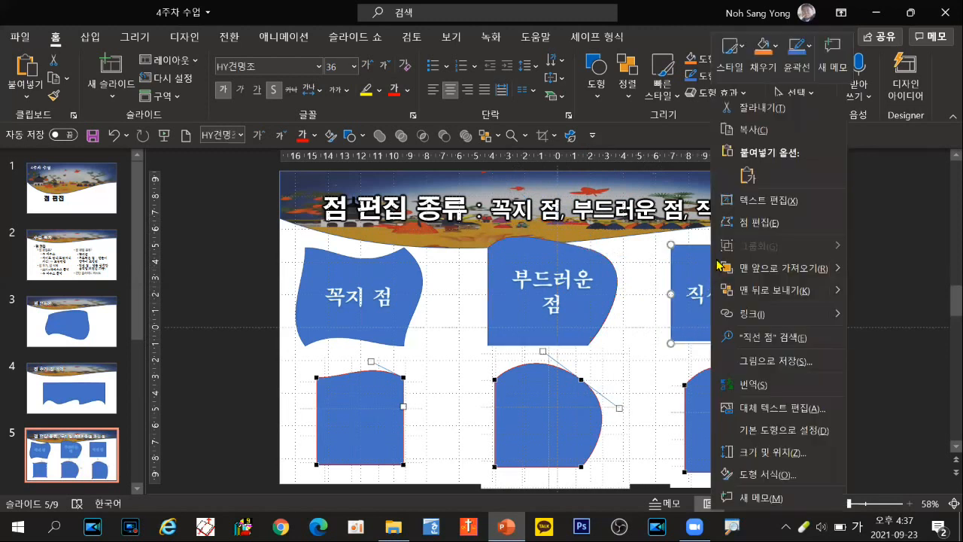
click(744, 223)
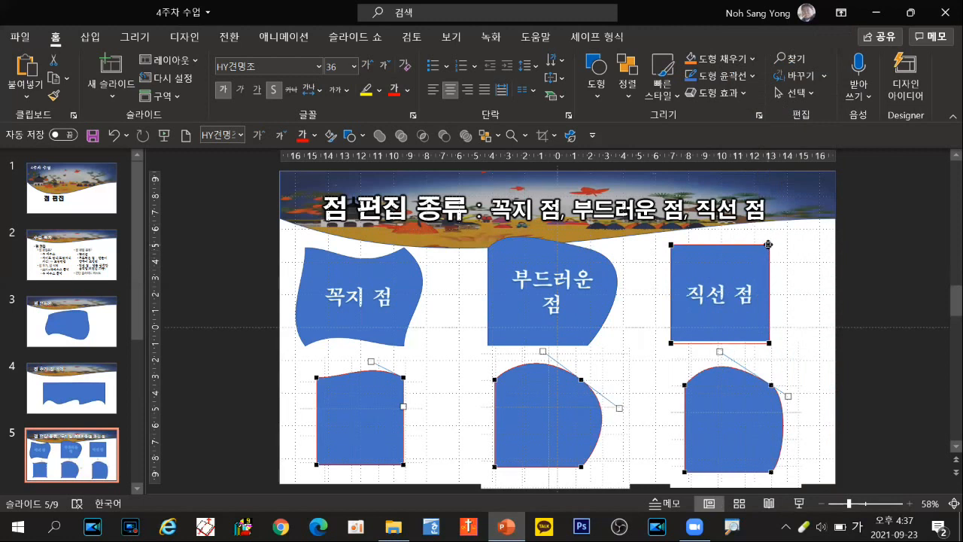
click(768, 244)
right_click(768, 244)
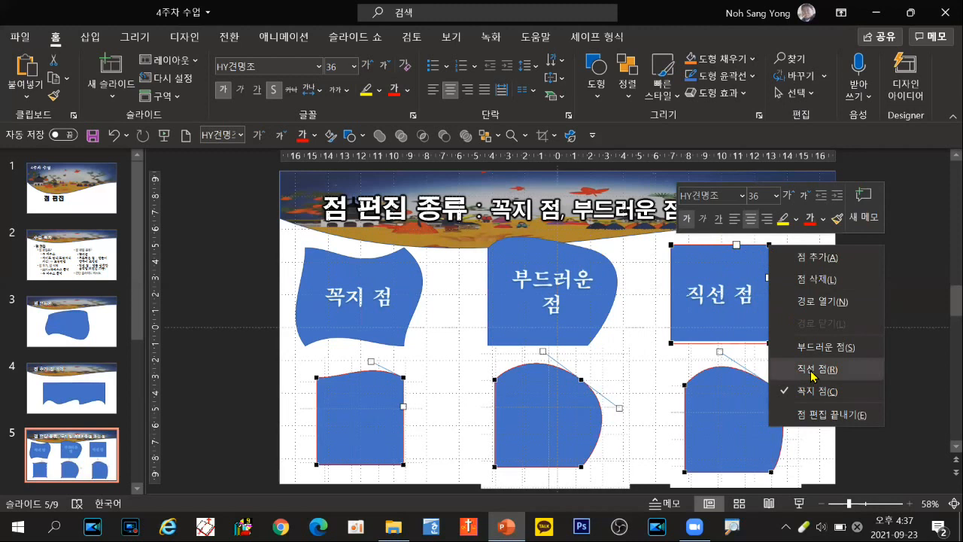
click(811, 370)
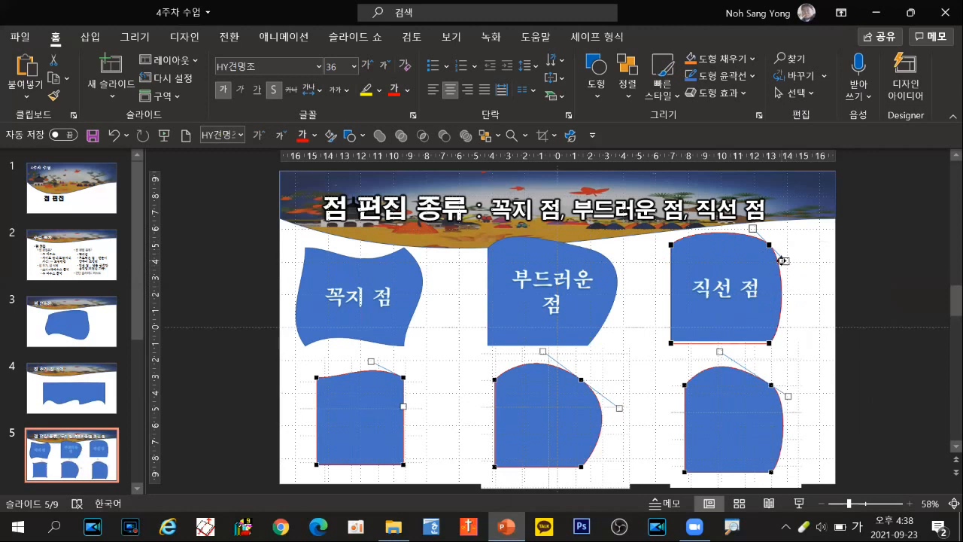
Step: Pull the straight point's right handle outward and far down to the lower right, and leave point editing
drag(783, 260, 814, 239)
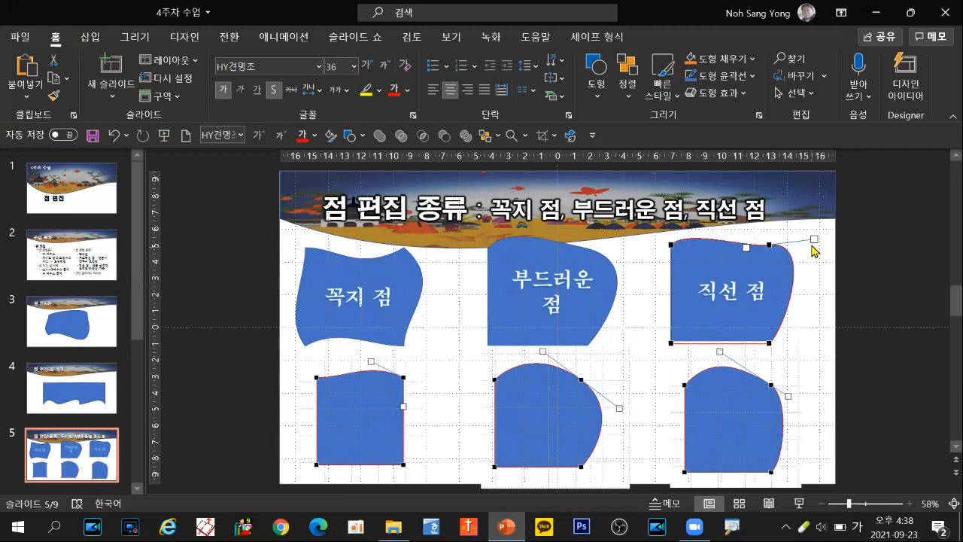
drag(814, 240, 881, 366)
click(879, 366)
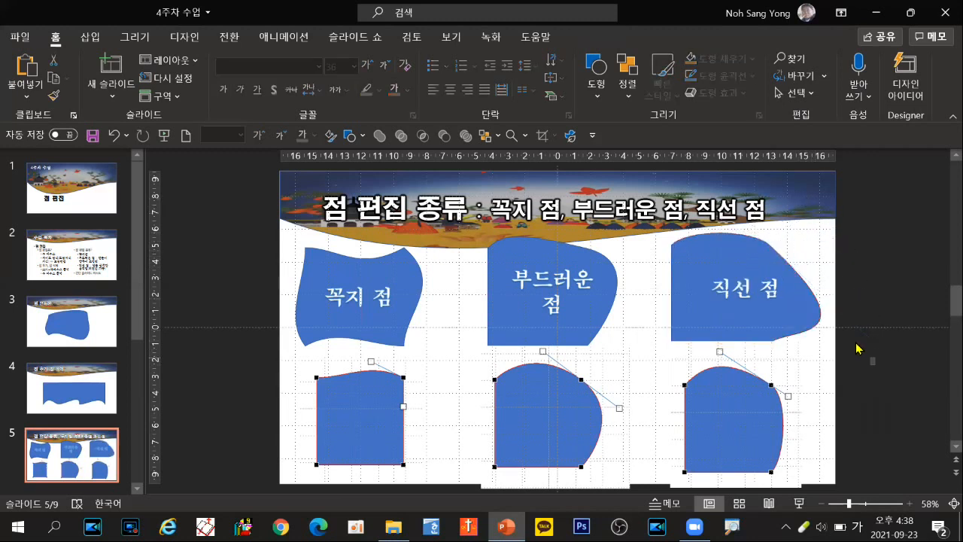
Step: Reopen Edit Points on the "직선 점" shape, swing its top-right point's long handle above the corner, and finish editing
click(810, 313)
right_click(809, 313)
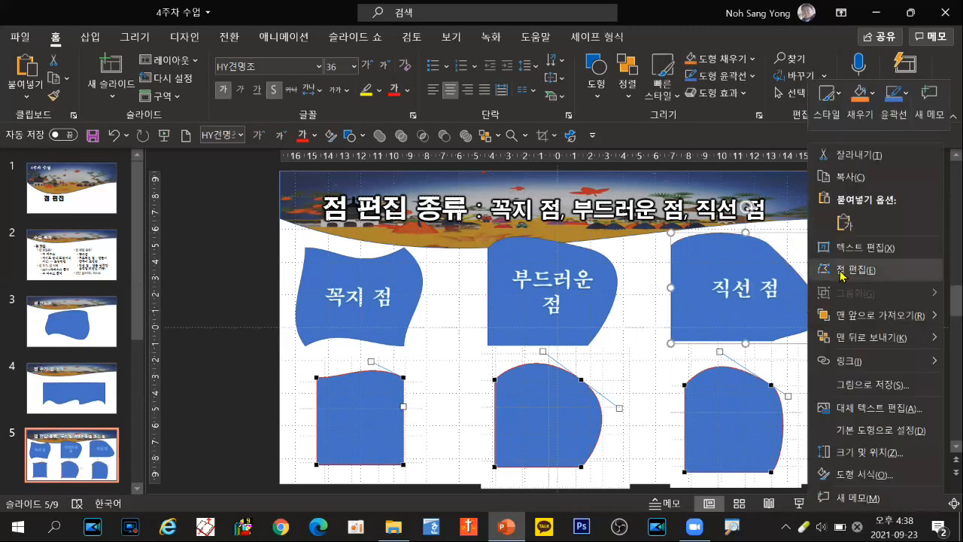
click(841, 277)
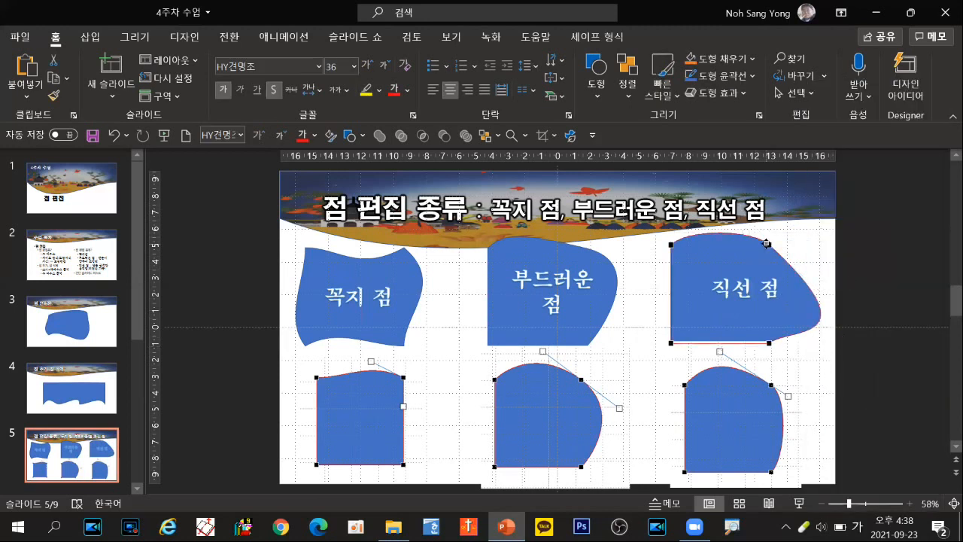
click(766, 243)
mouse_move(868, 337)
mouse_down()
mouse_move(820, 294)
mouse_move(870, 341)
mouse_up()
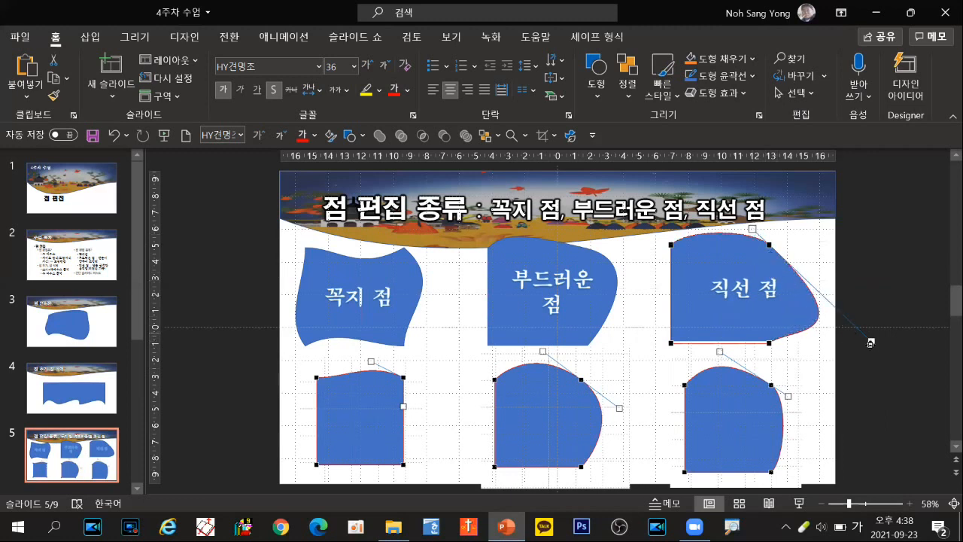
drag(871, 340, 783, 201)
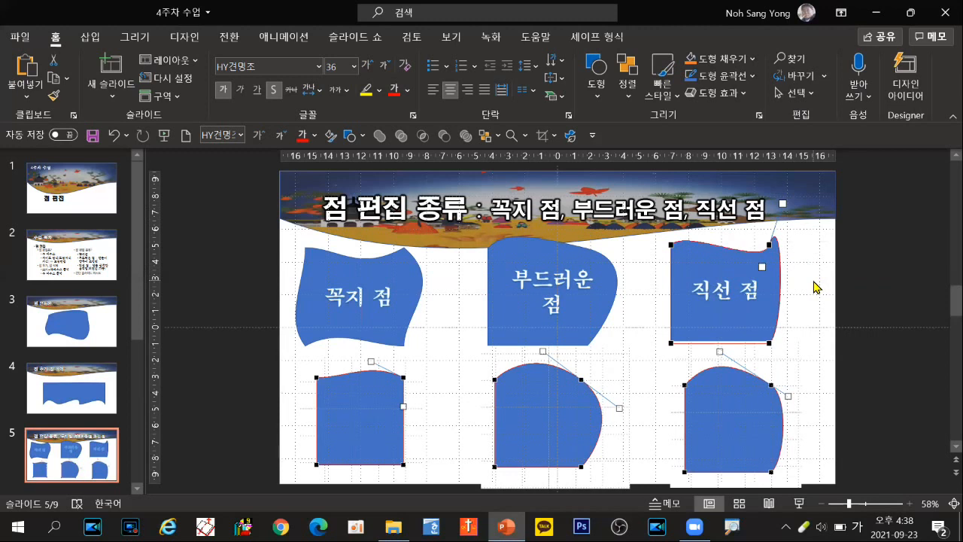
click(232, 377)
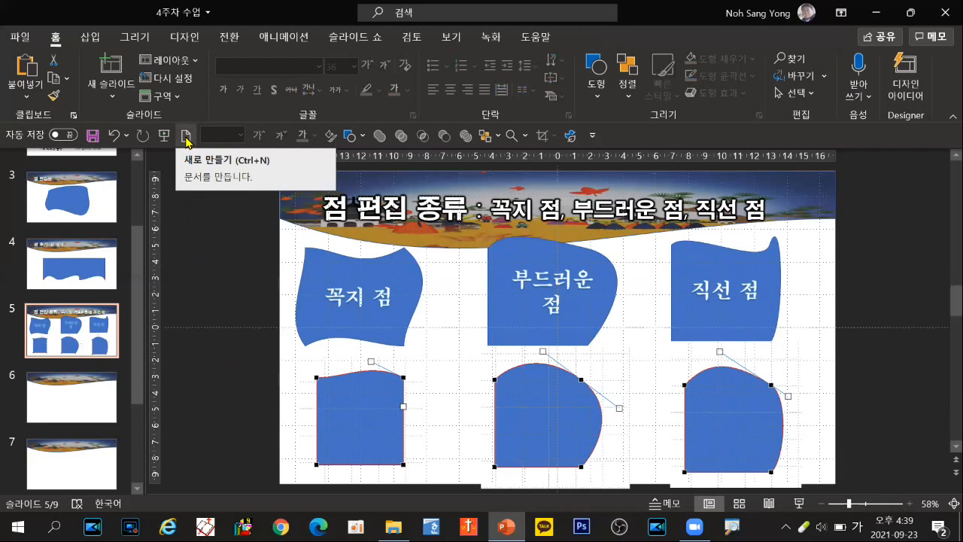
Step: Create a new blank presentation and close it again
click(186, 138)
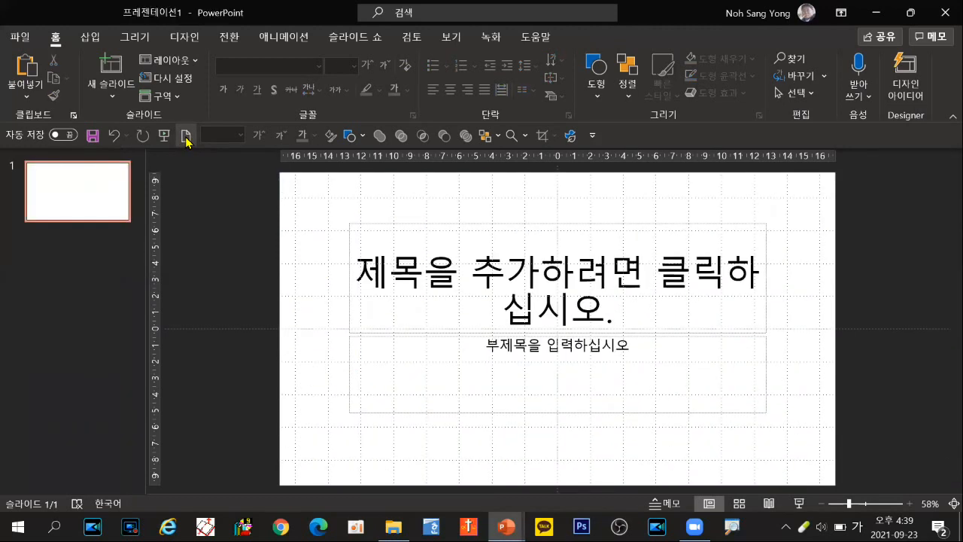
key(alt+F4)
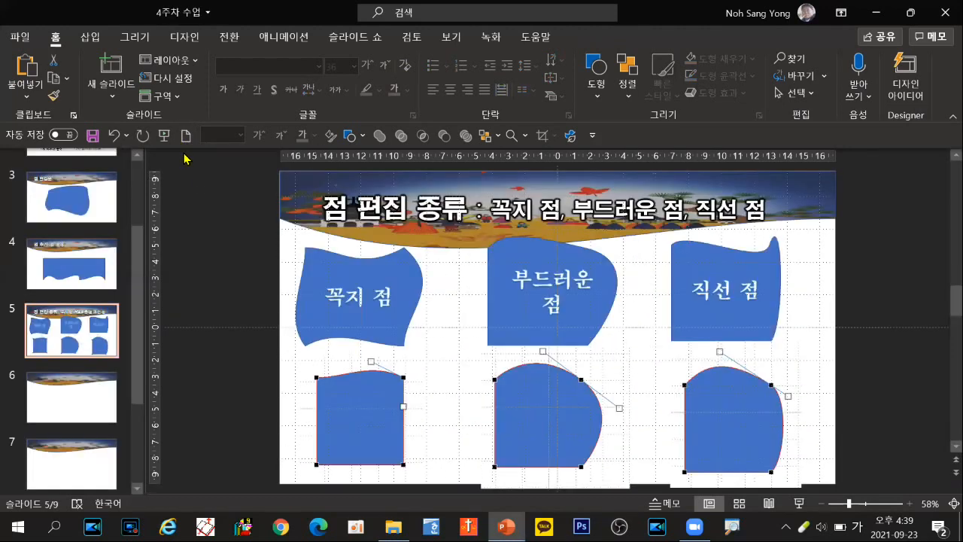
Step: Create two new blank presentations in a row and close the second one
click(20, 41)
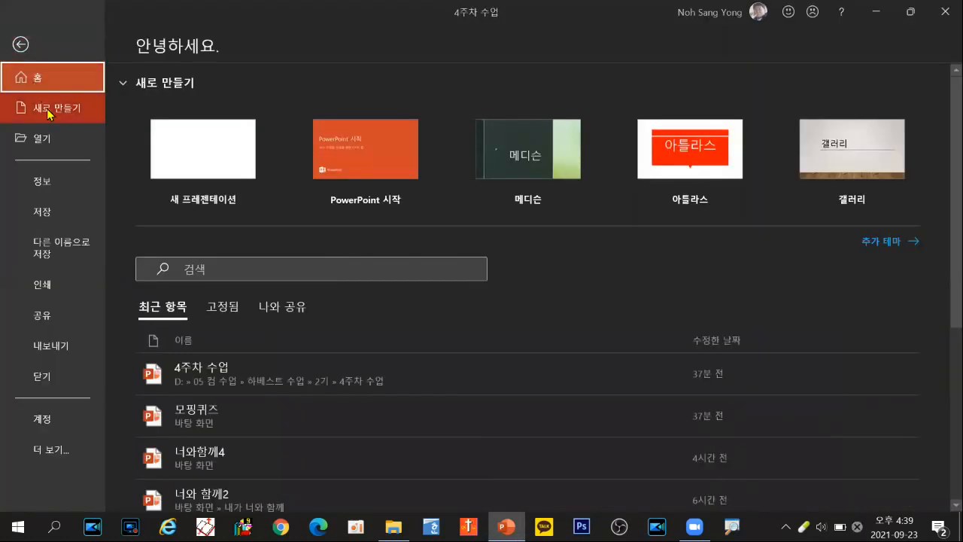
key(ctrl)
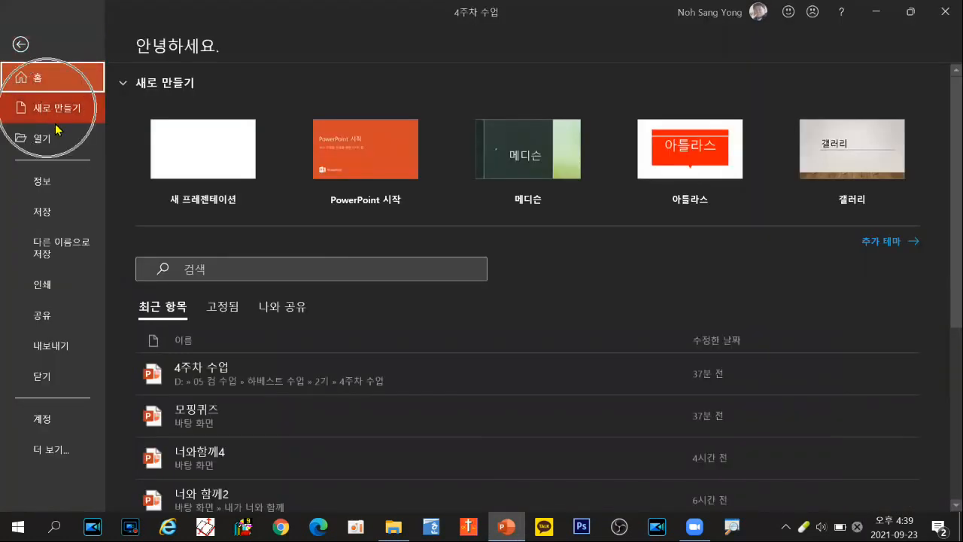
key(ctrl)
click(200, 218)
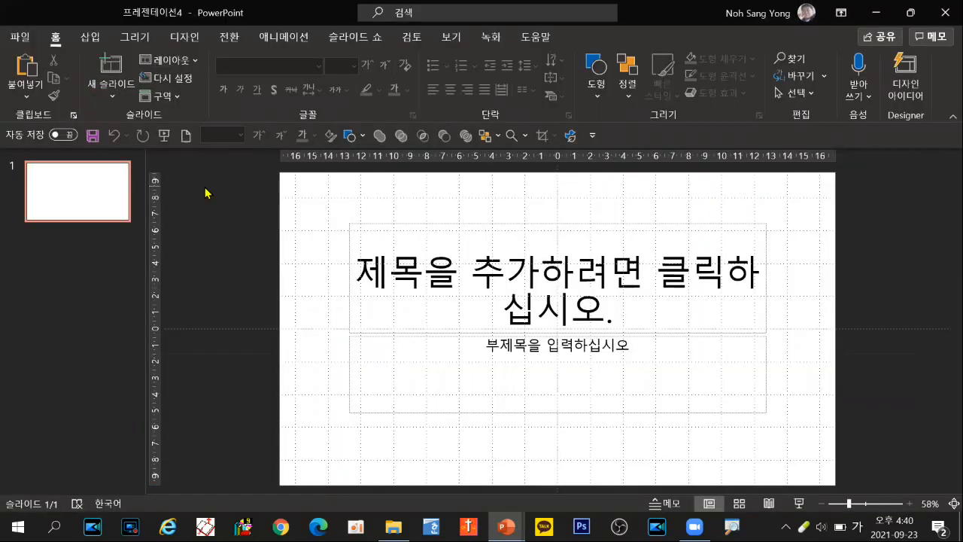
key(ctrl+n)
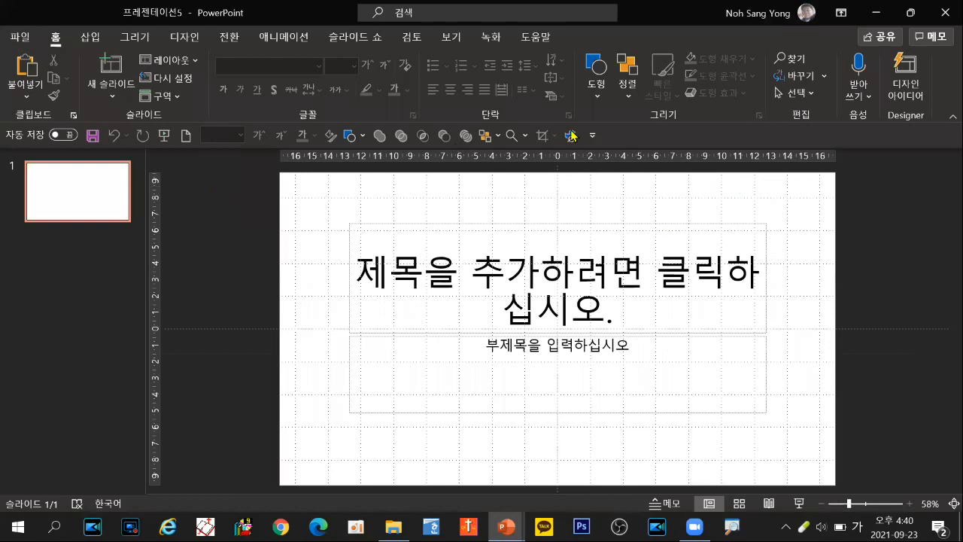
click(944, 12)
Step: Create a new blank presentation and switch it to Slide Master view
key(ctrl+n)
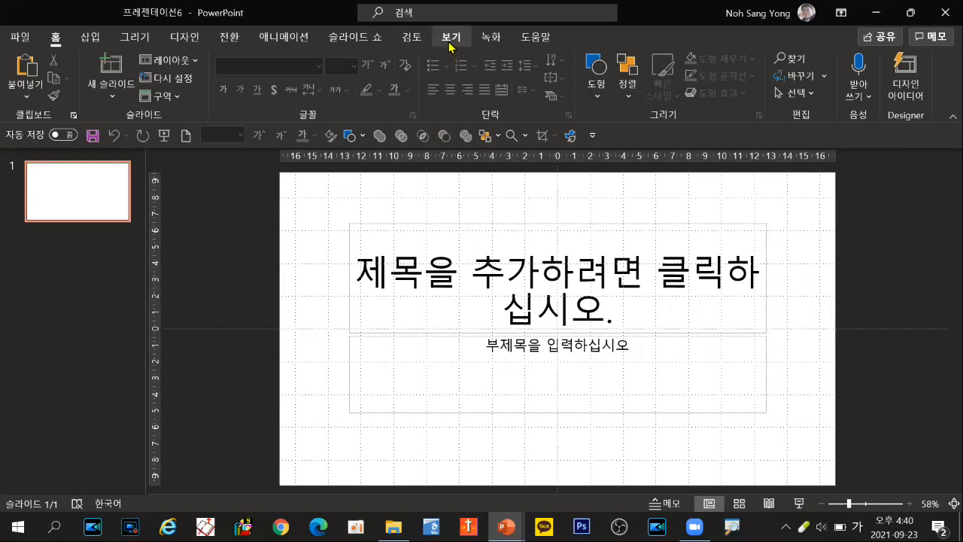
click(449, 47)
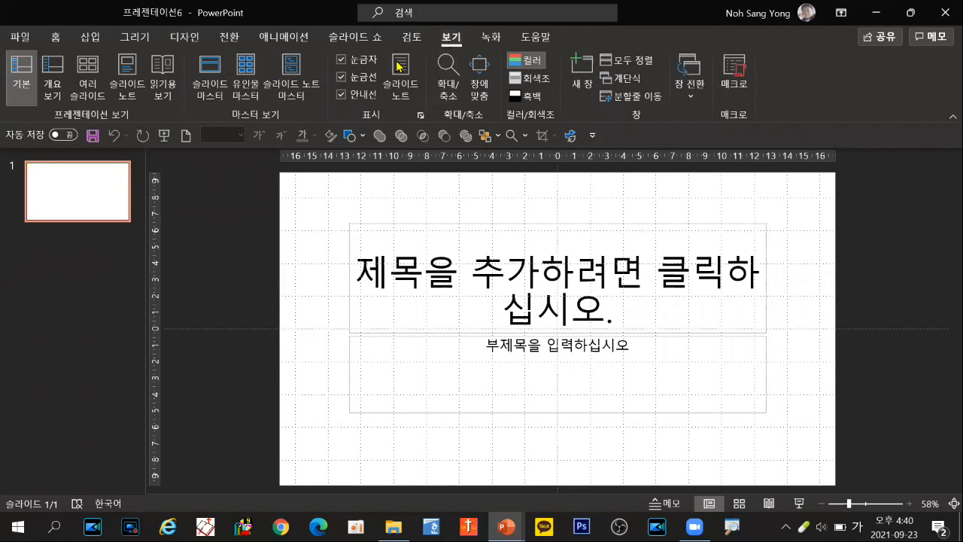
click(214, 75)
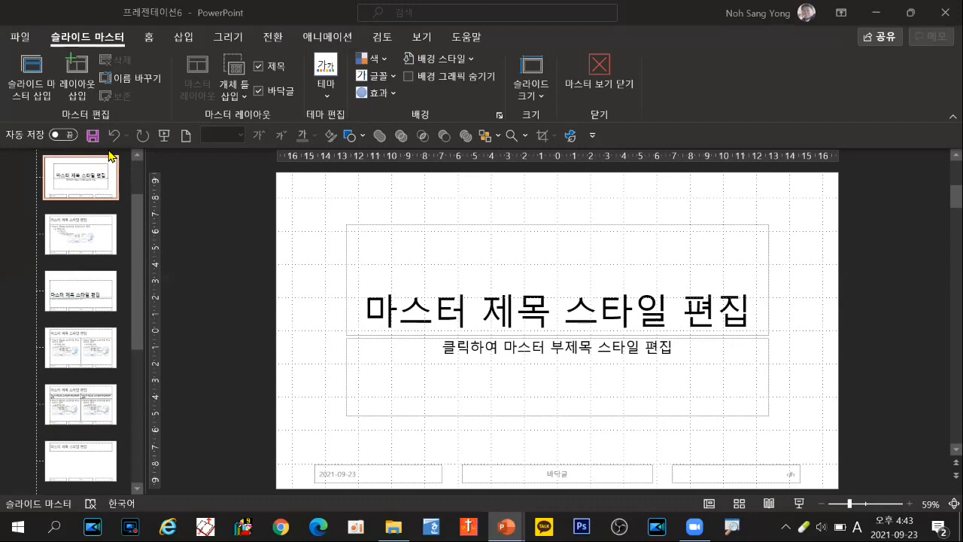
Step: On the top-level slide master, draw a rectangle about 3.45 cm high along the top edge and narrow it to about 4.05 cm at the left corner
click(134, 223)
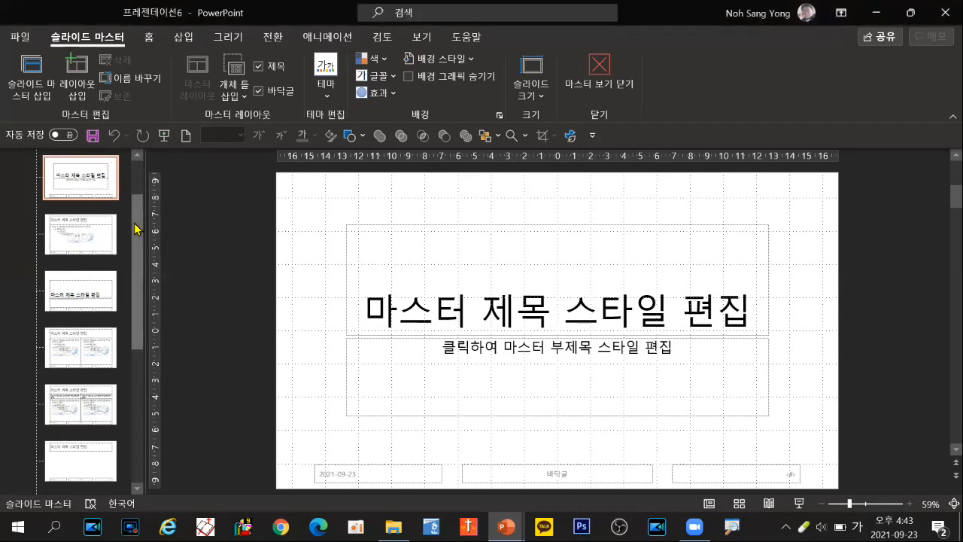
scroll(137, 195, up, 2)
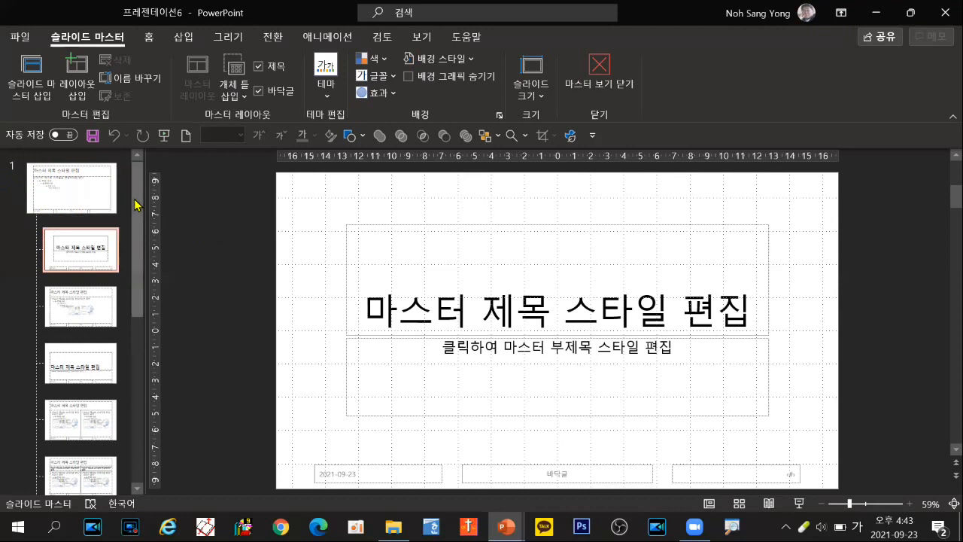
drag(139, 209, 143, 402)
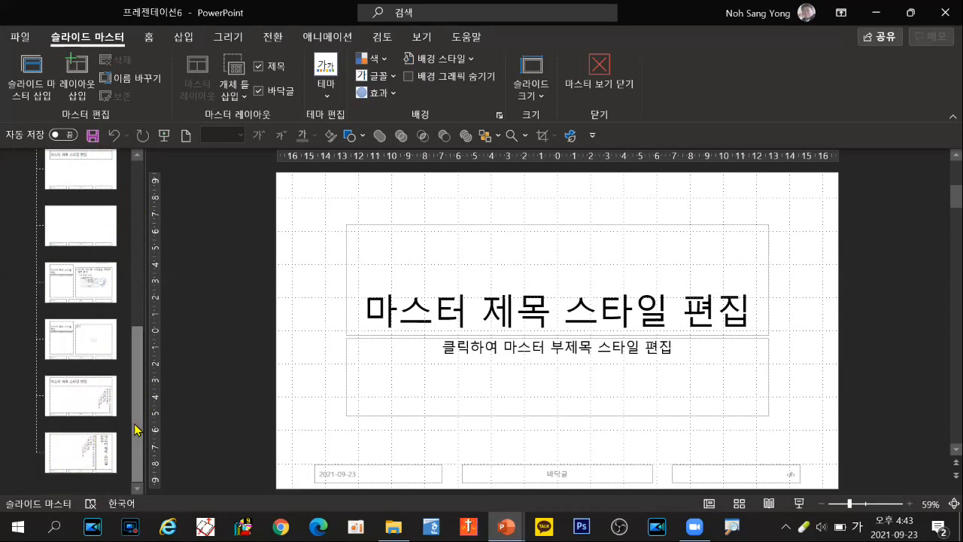
drag(139, 401, 99, 196)
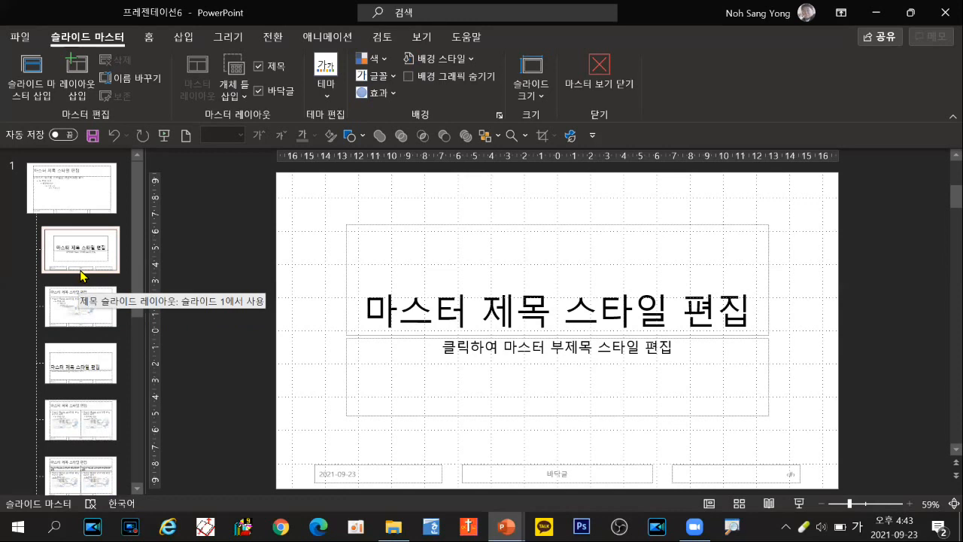
click(78, 199)
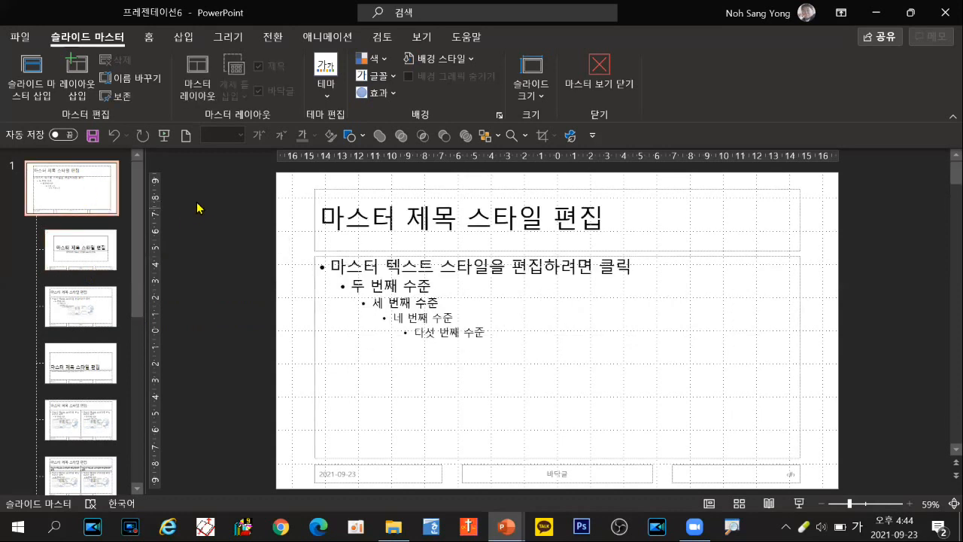
click(351, 137)
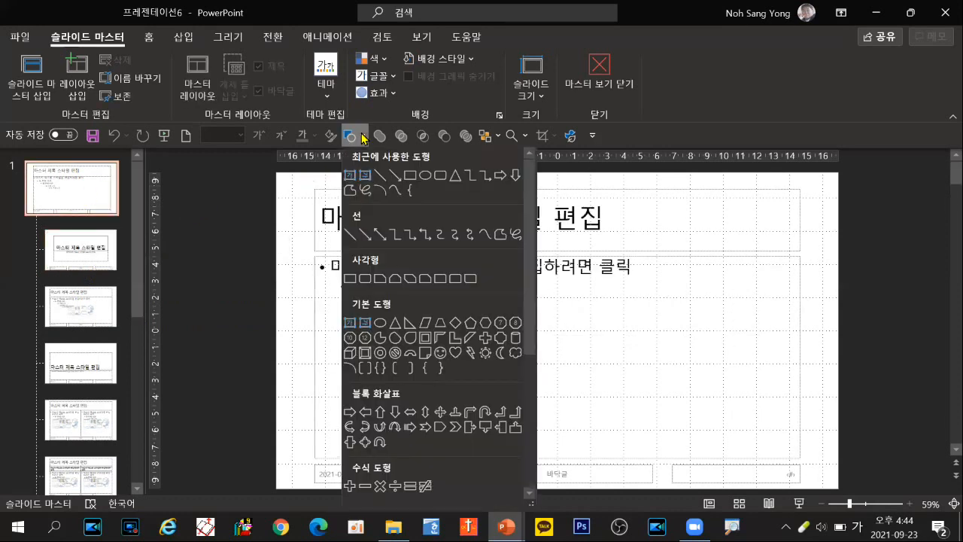
click(409, 178)
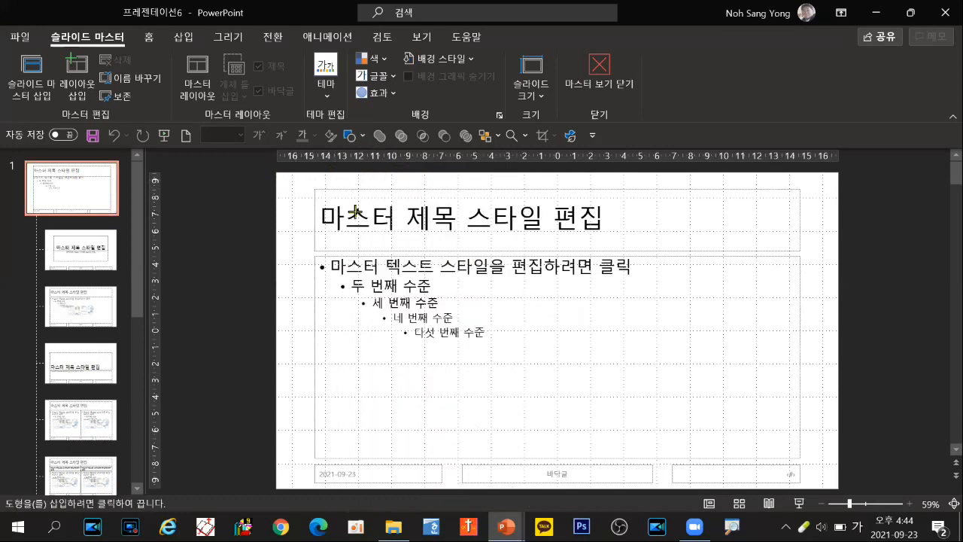
drag(281, 172, 837, 231)
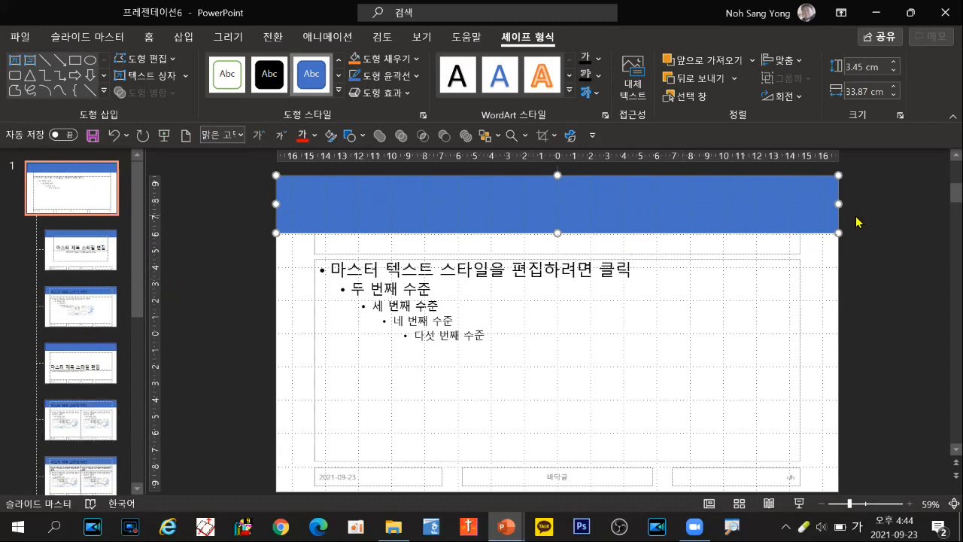
drag(652, 193, 343, 224)
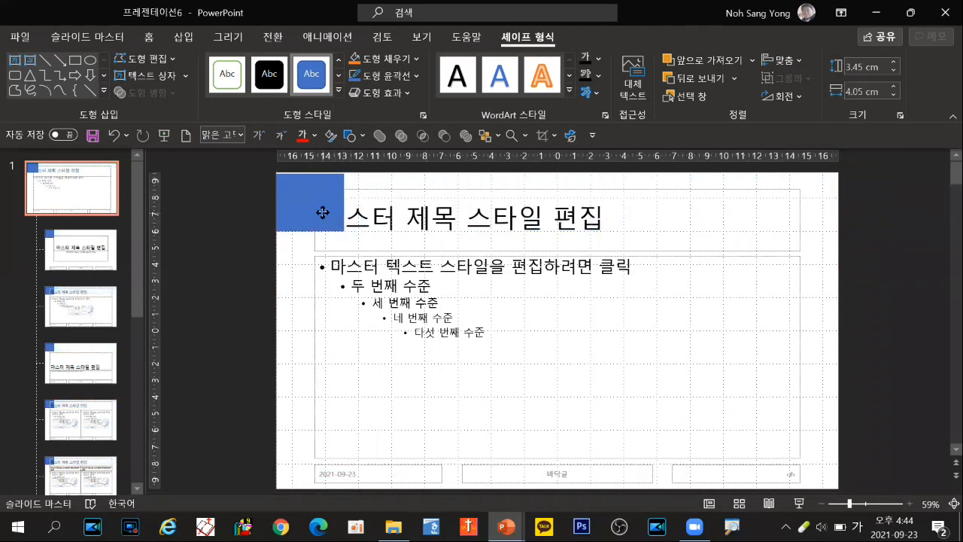
click(322, 214)
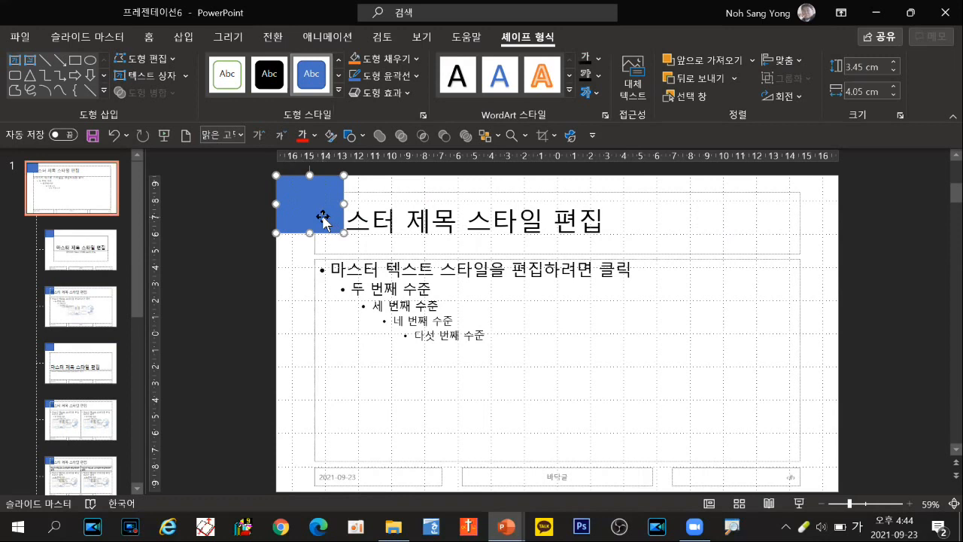
Step: On the title slide layout, draw a rectangle about 33.87 cm wide and 10.01 cm high across the top of the slide
click(98, 269)
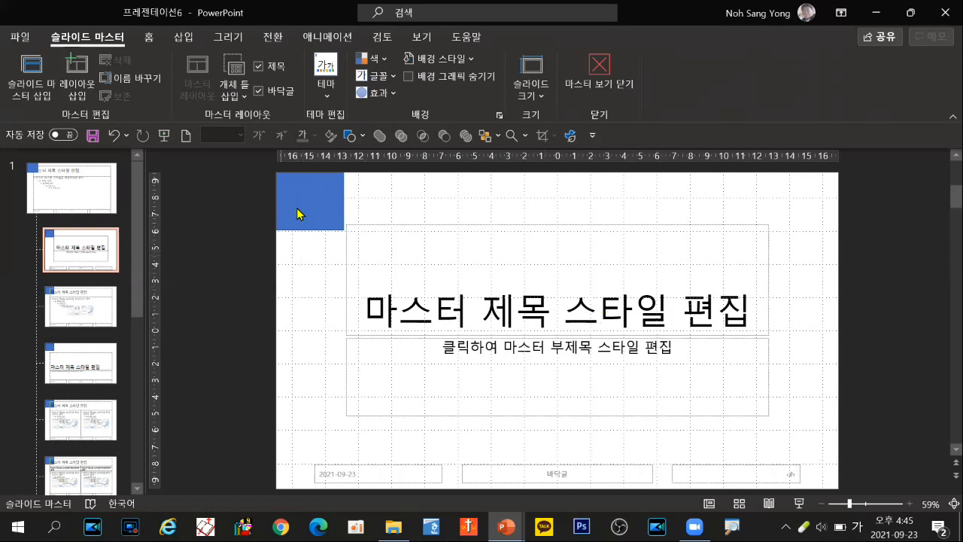
click(103, 193)
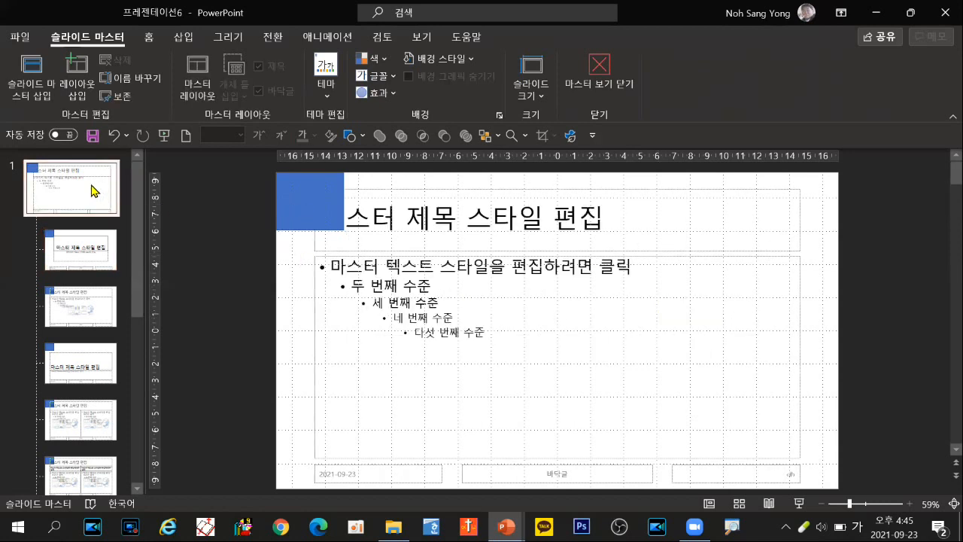
click(100, 254)
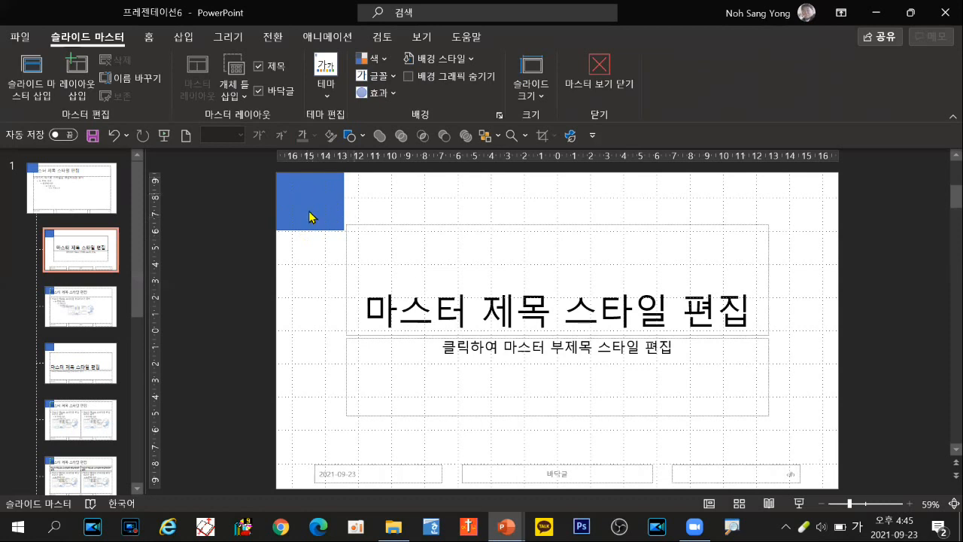
click(364, 135)
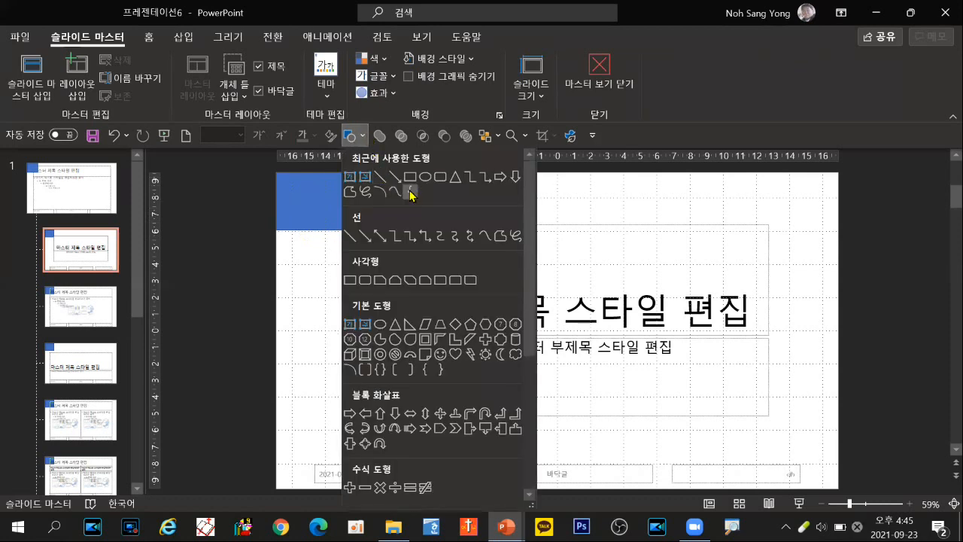
click(410, 177)
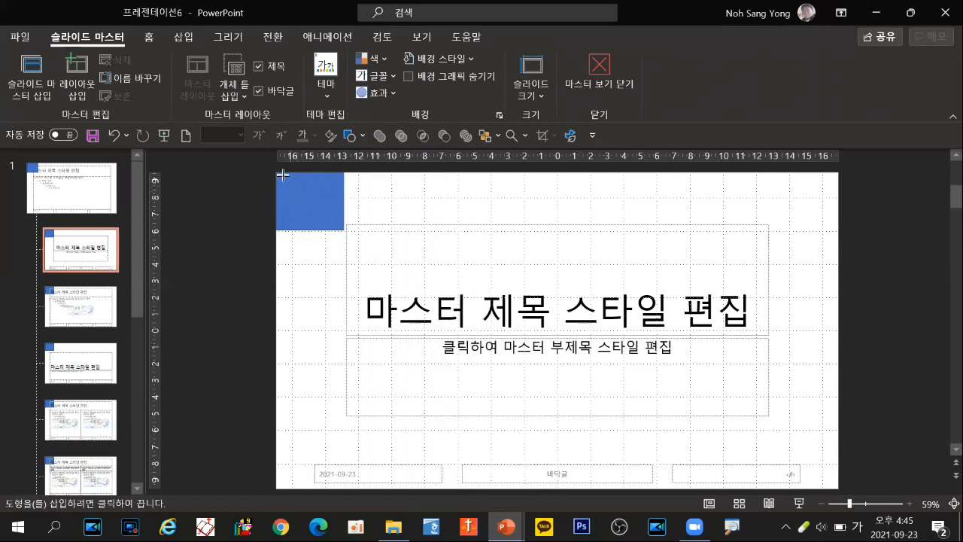
drag(277, 174, 838, 342)
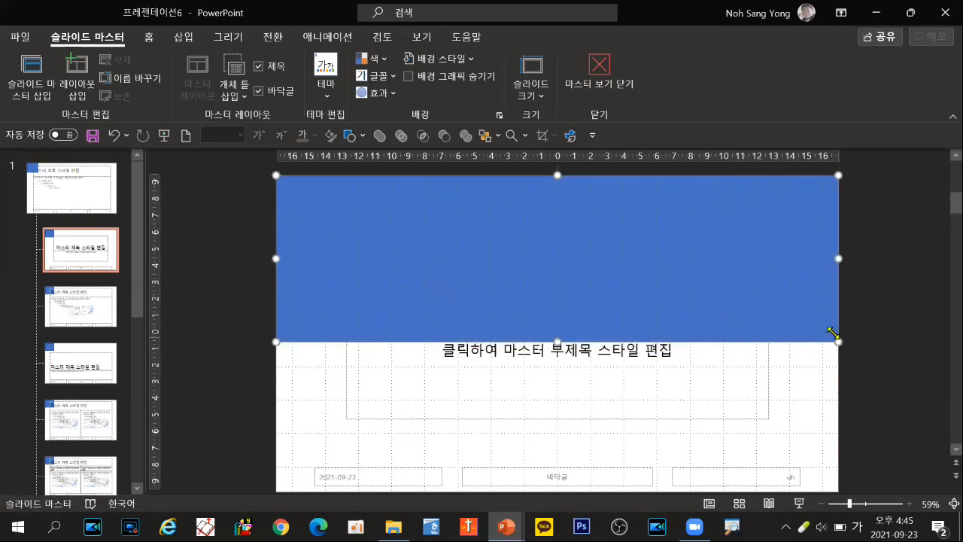
Step: Edit the large rectangle's points so its bottom edge forms a wave, dipping on the left and rising on the right, and finish point editing
right_click(533, 230)
right_click(532, 231)
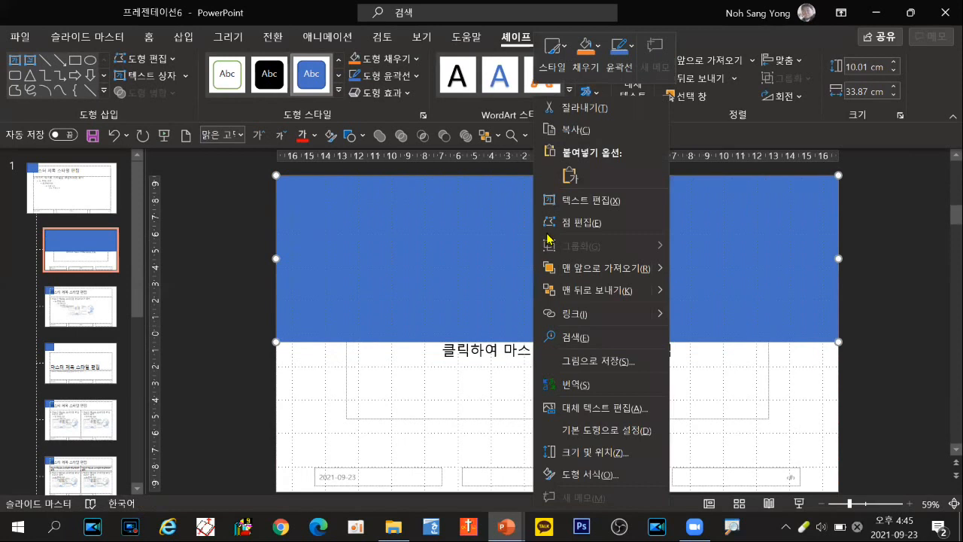
click(570, 225)
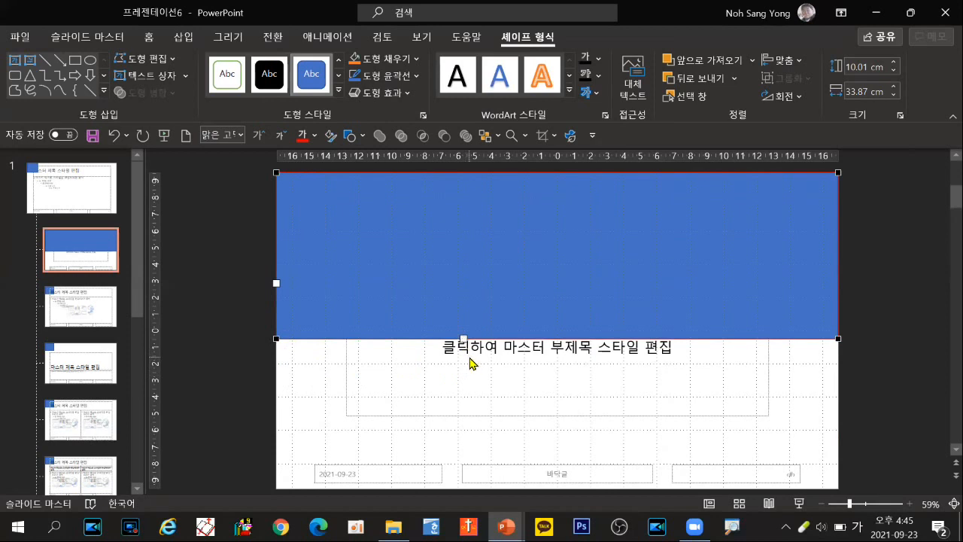
key(ctrl)
drag(462, 338, 465, 436)
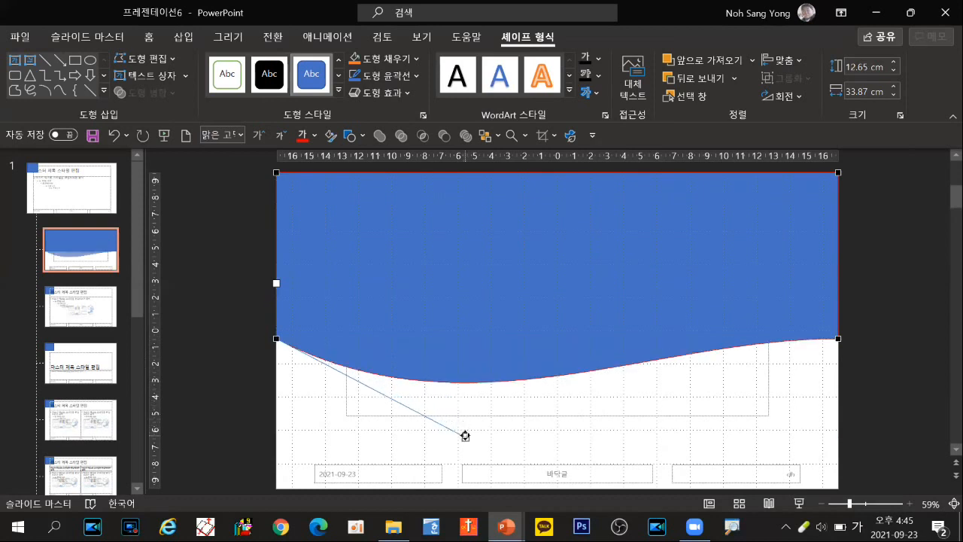
click(839, 340)
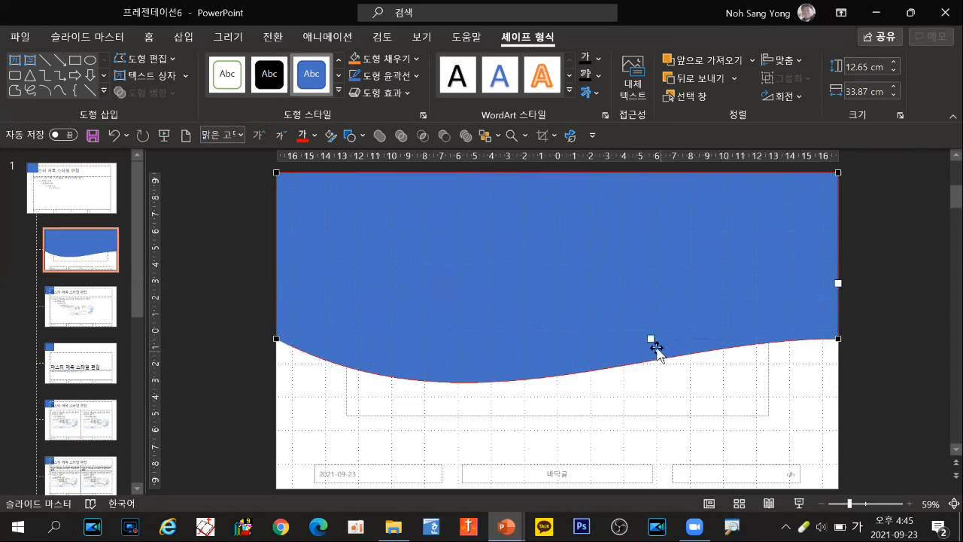
drag(651, 338, 643, 272)
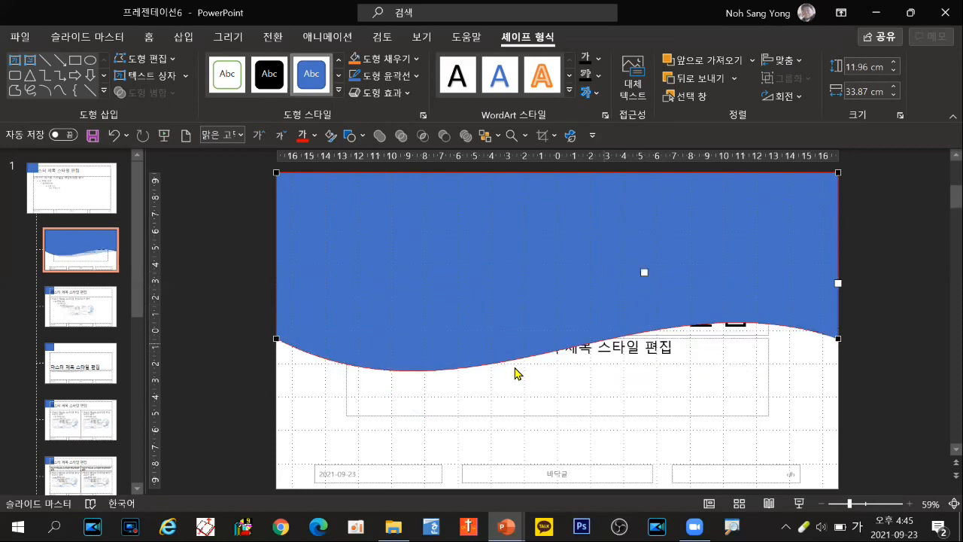
click(251, 311)
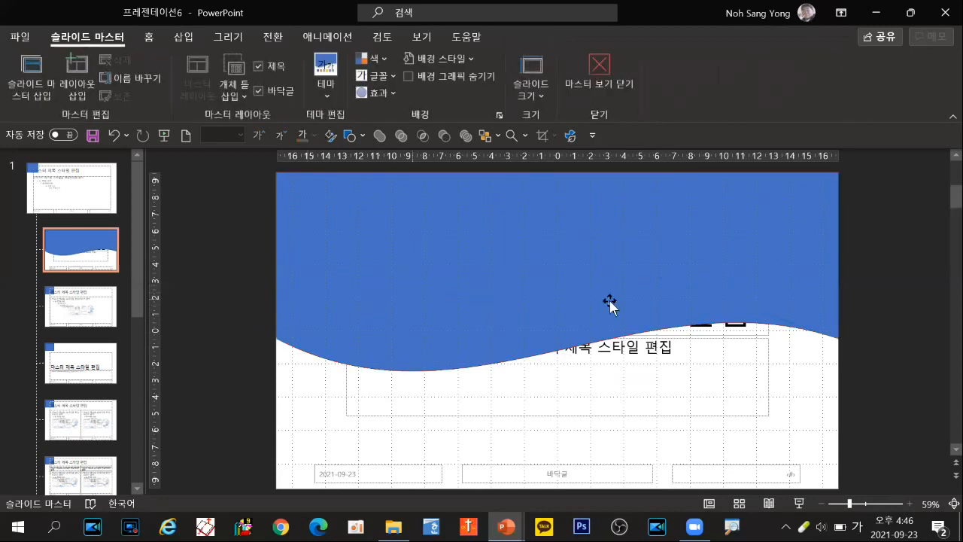
Step: Open the wavy shape's format settings on the title slide layout and switch its fill to a picture or texture fill
click(384, 236)
right_click(384, 234)
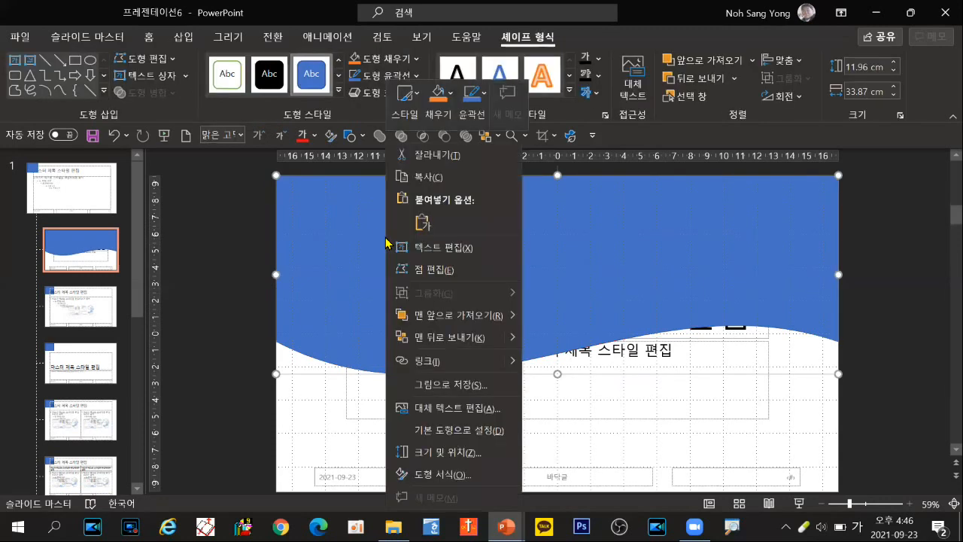
click(448, 475)
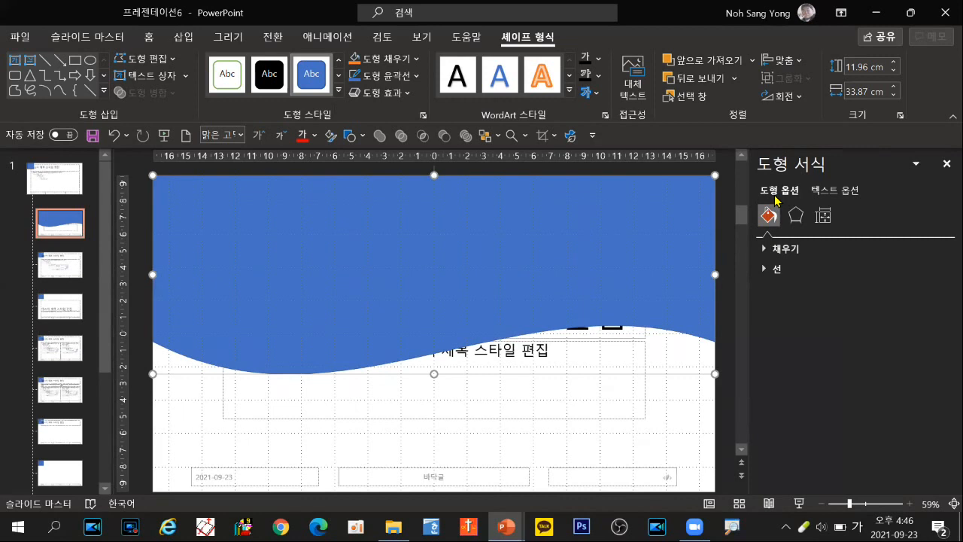
click(771, 219)
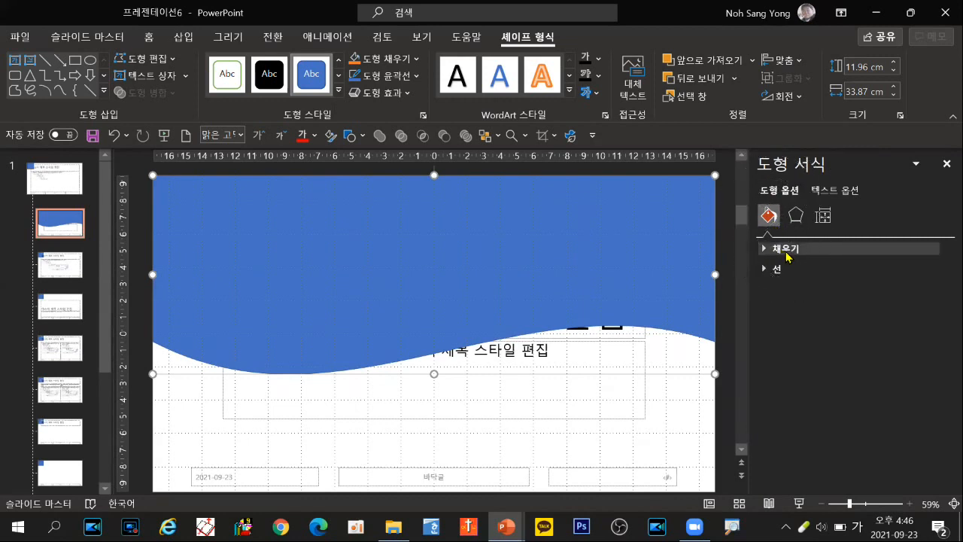
click(786, 253)
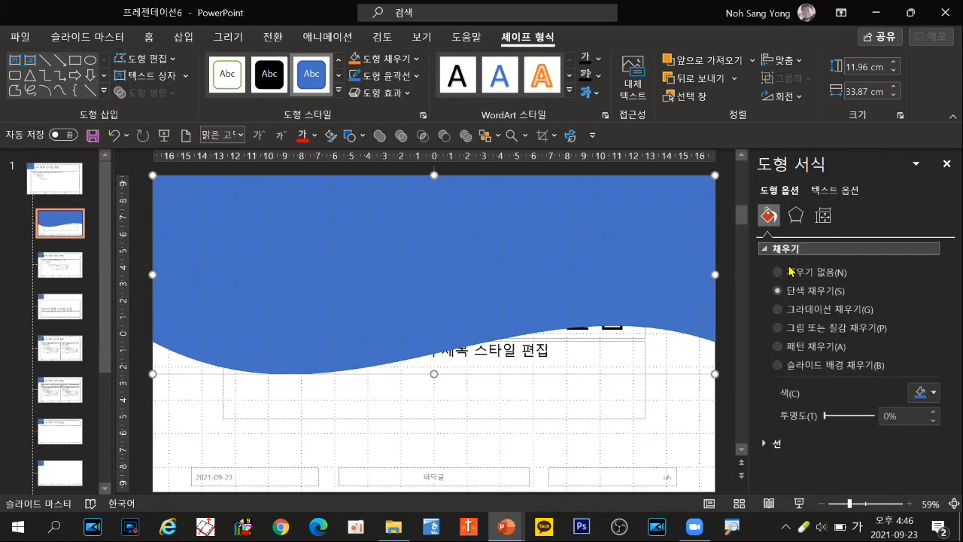
click(819, 329)
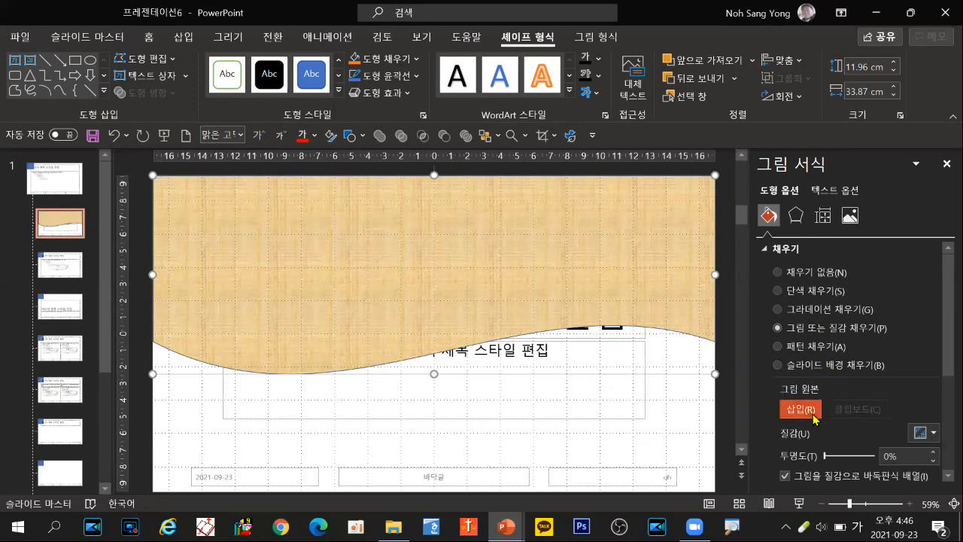
Step: Fill the wavy shape with the stock image of a field of blue flowers
click(800, 409)
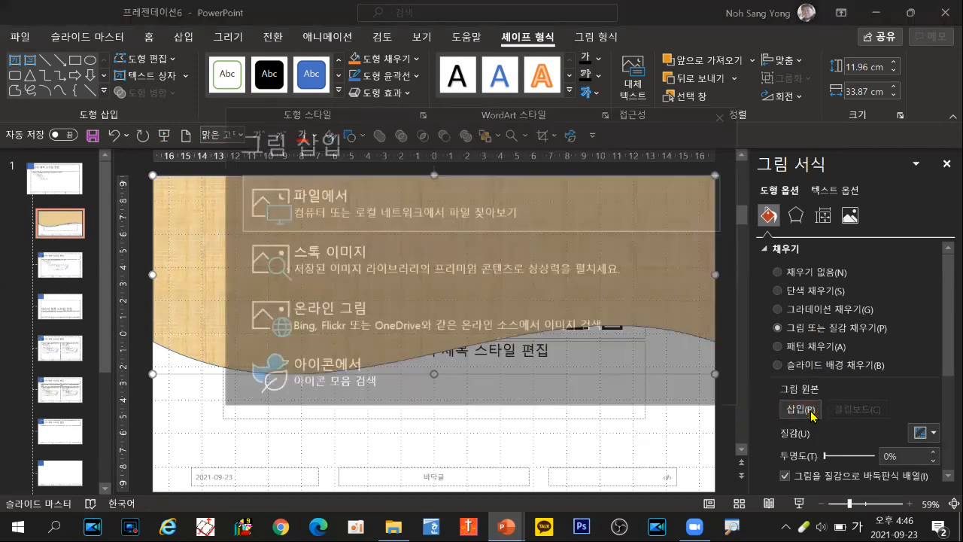
click(306, 266)
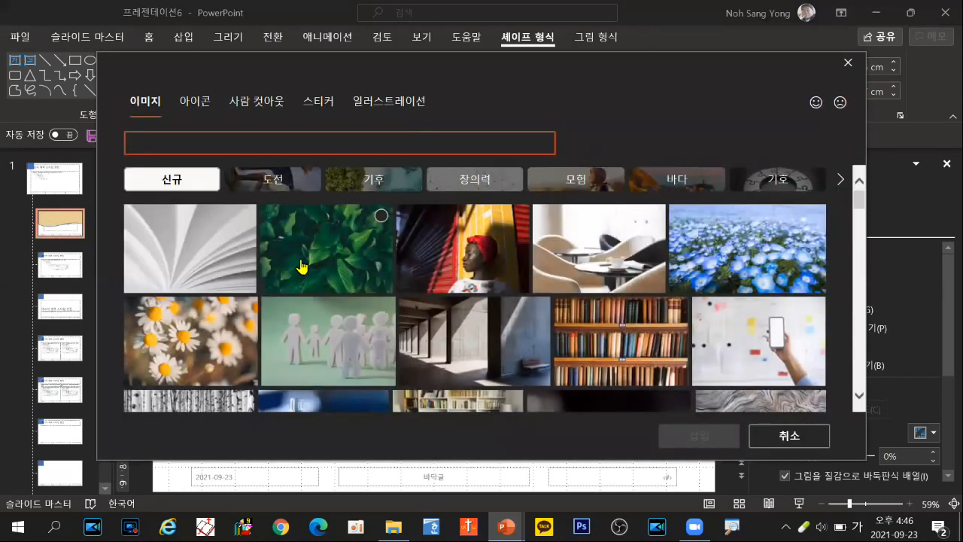
click(742, 250)
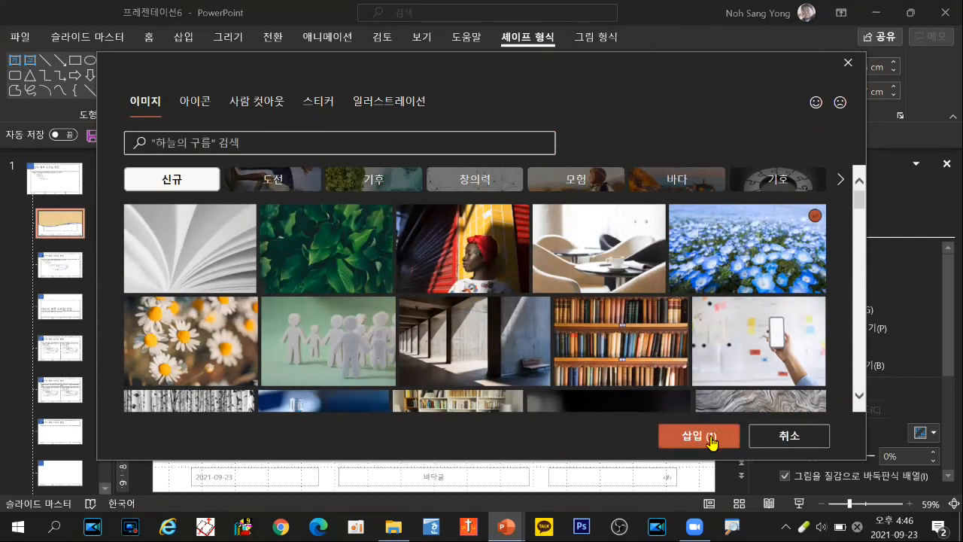
click(716, 437)
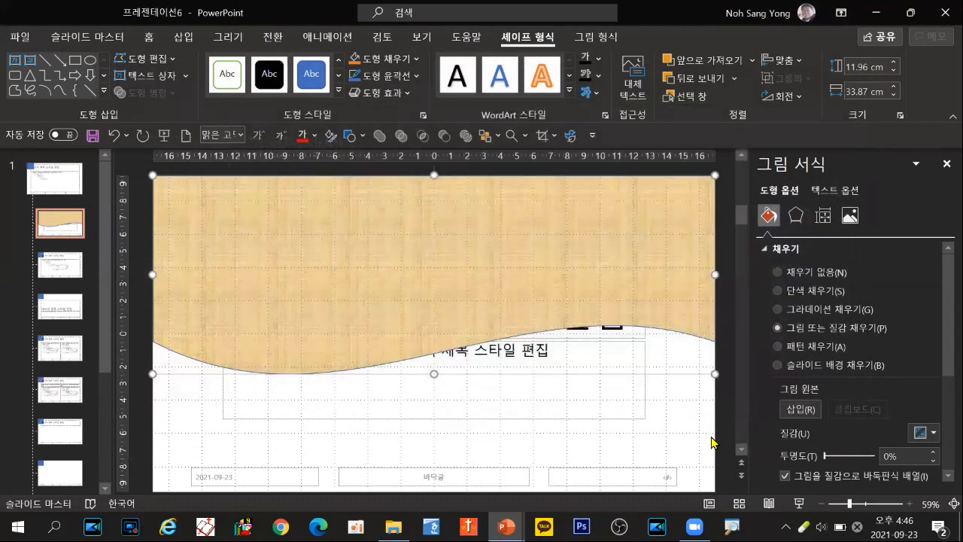
click(712, 440)
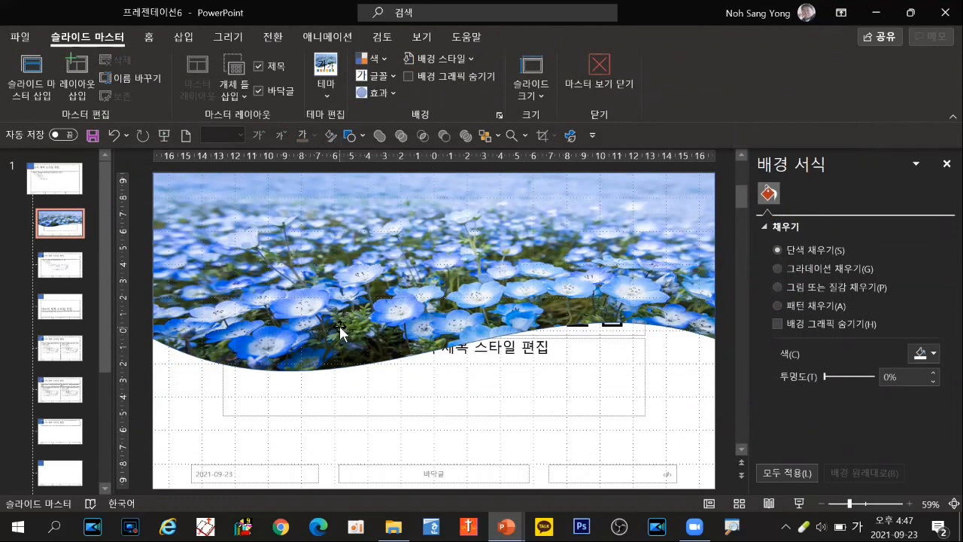
Step: Copy the flower-filled wavy banner from the title slide layout onto the Title and Content layout
click(312, 295)
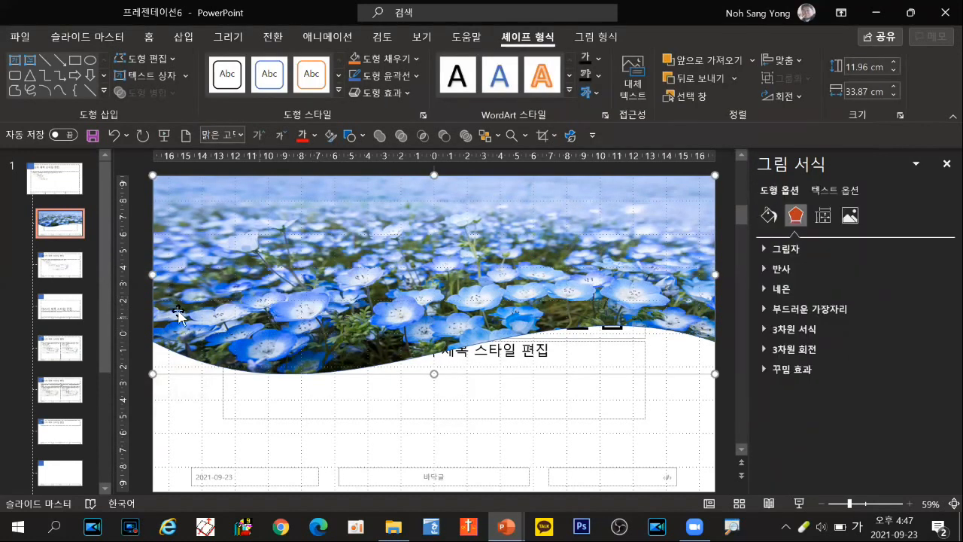
click(71, 275)
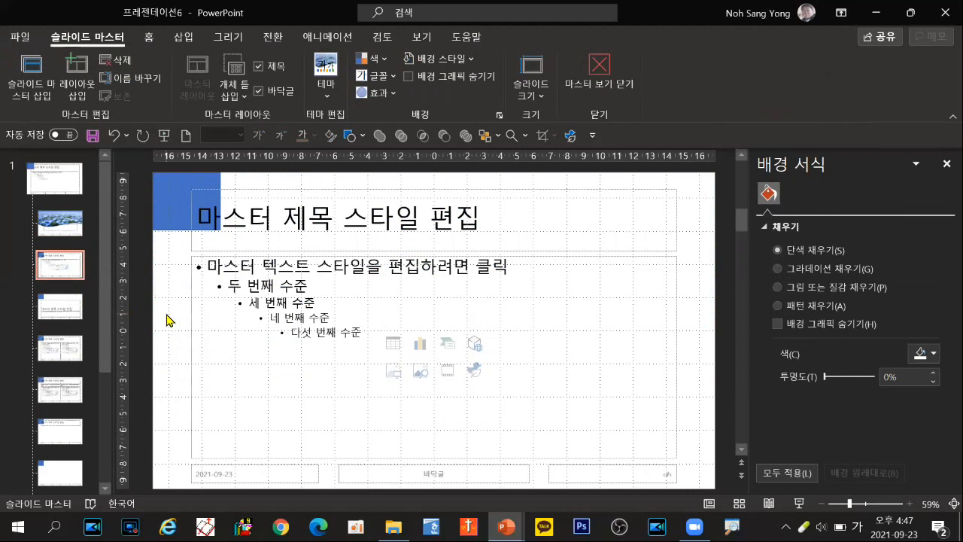
key(ctrl+v)
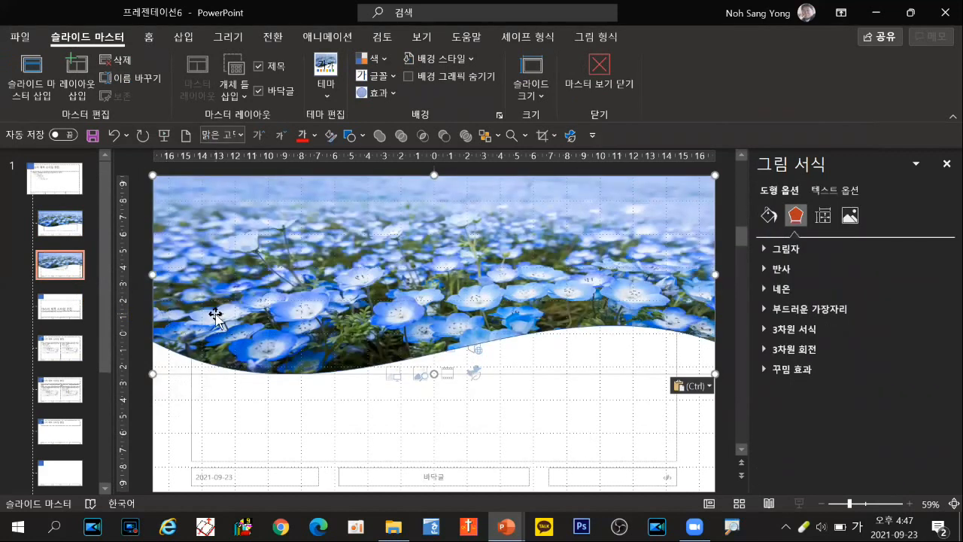
click(78, 237)
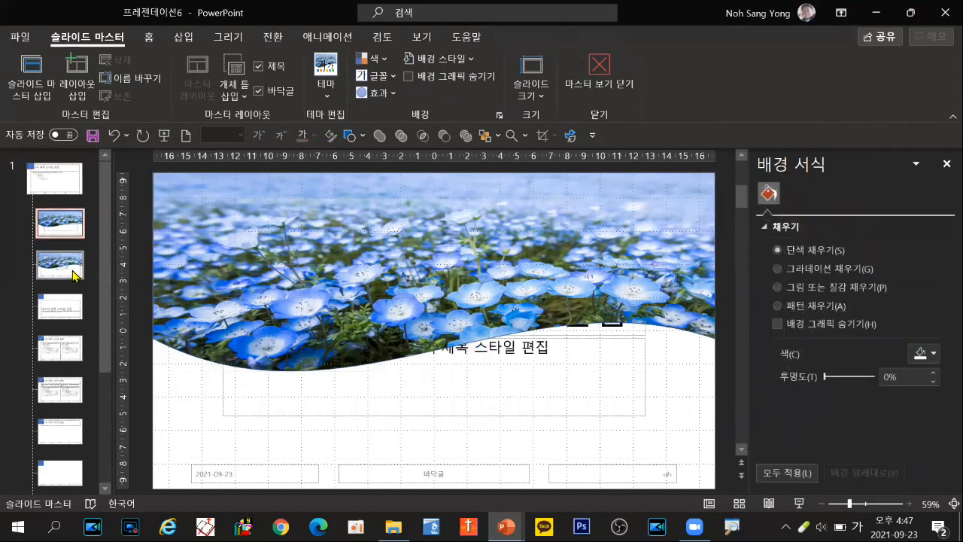
click(80, 272)
key(ctrl+v)
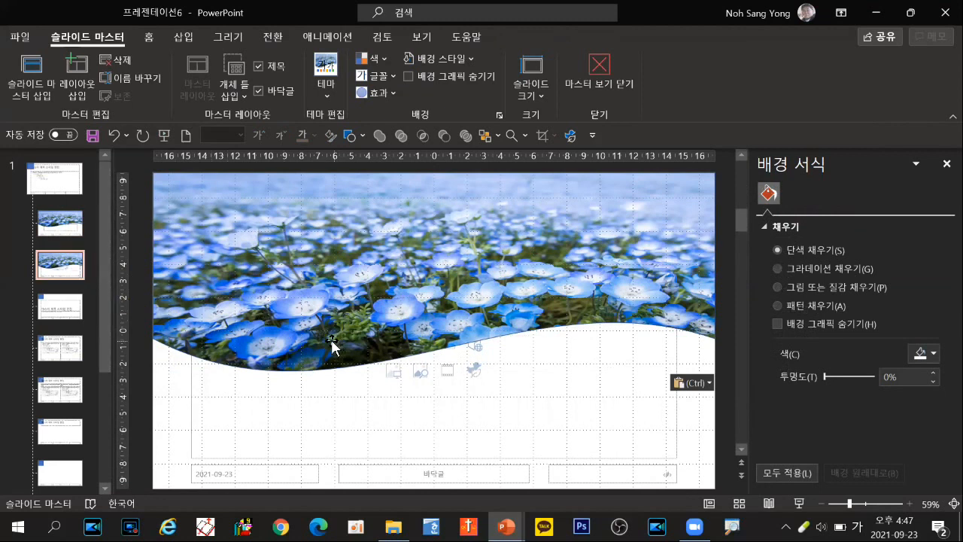
click(74, 237)
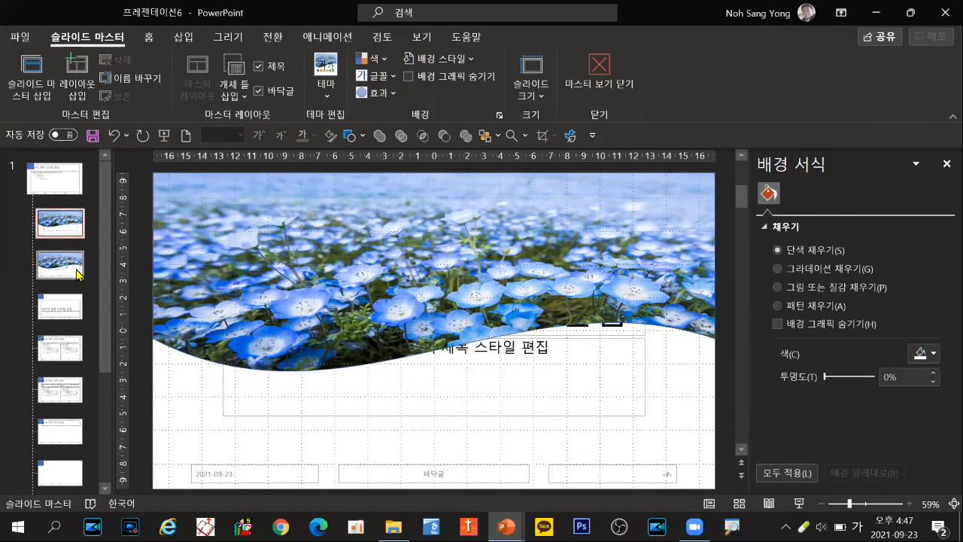
click(74, 265)
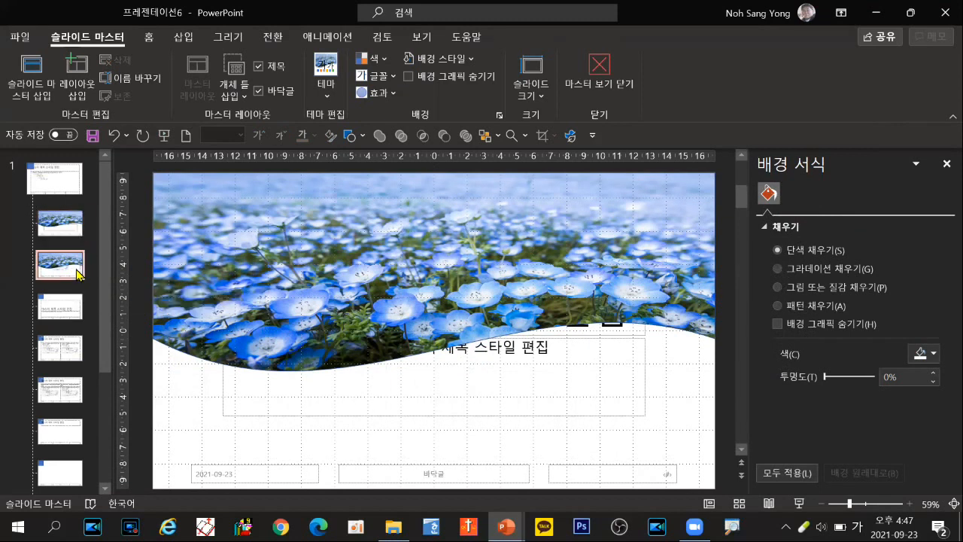
click(404, 363)
key(ctrl+v)
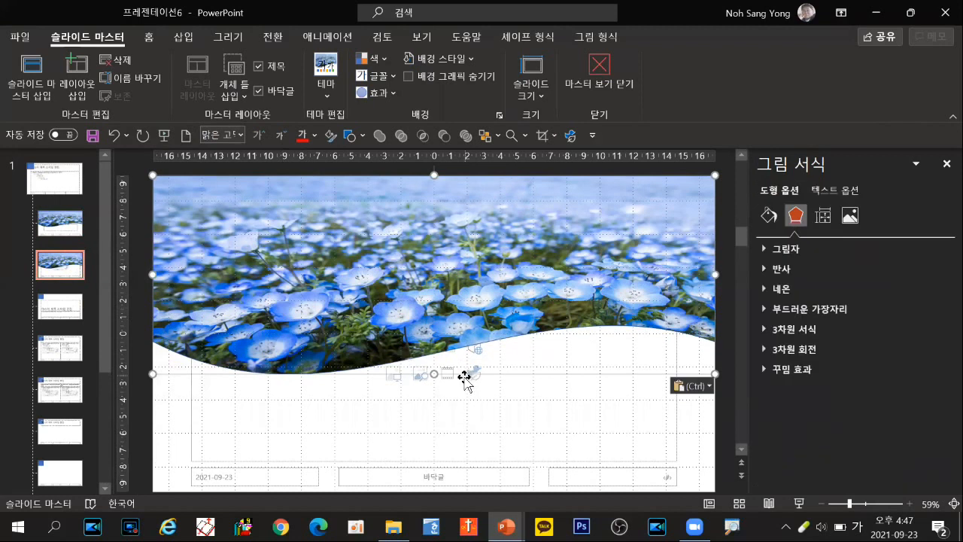
Step: Shorten the pasted banner to about a third of its height along the slide's top edge and send it to the back
drag(441, 341, 443, 245)
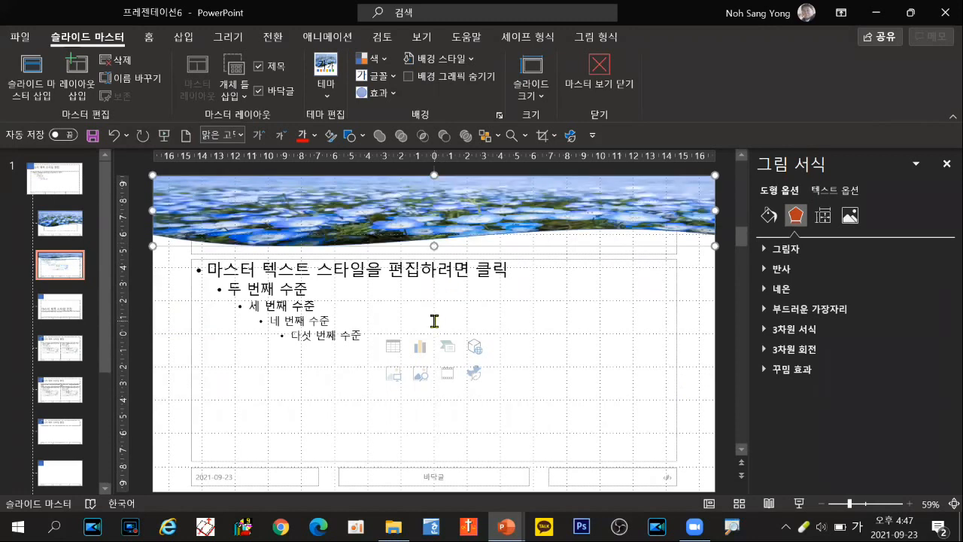
right_click(370, 244)
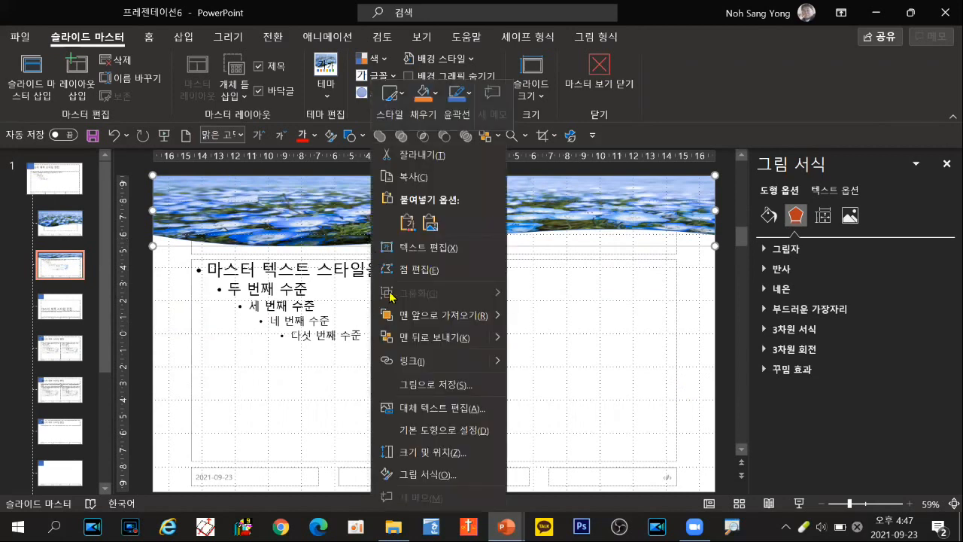
click(411, 340)
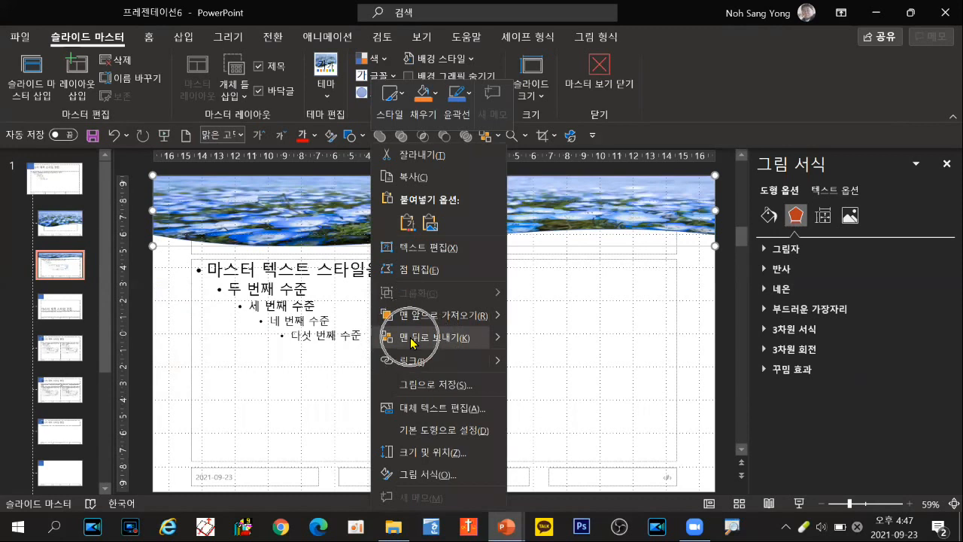
click(149, 36)
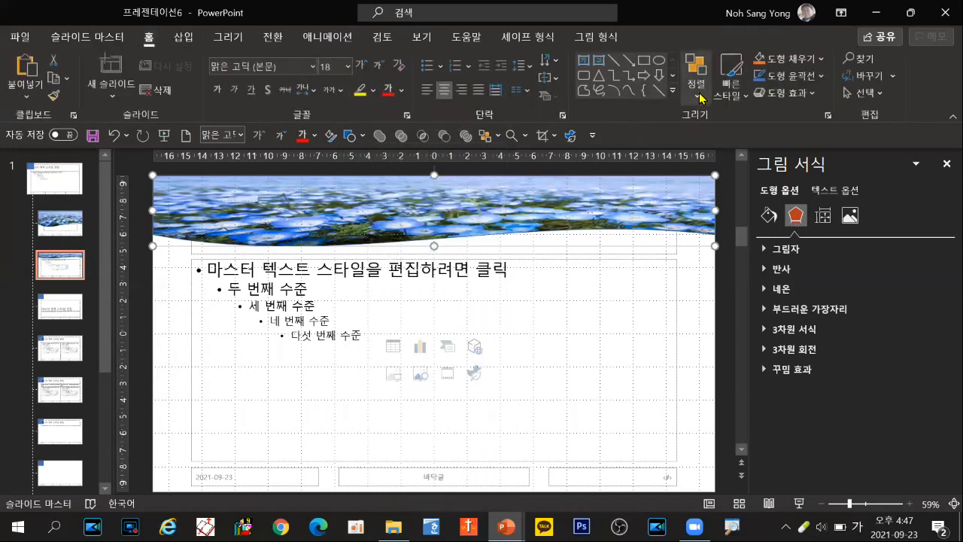
click(700, 94)
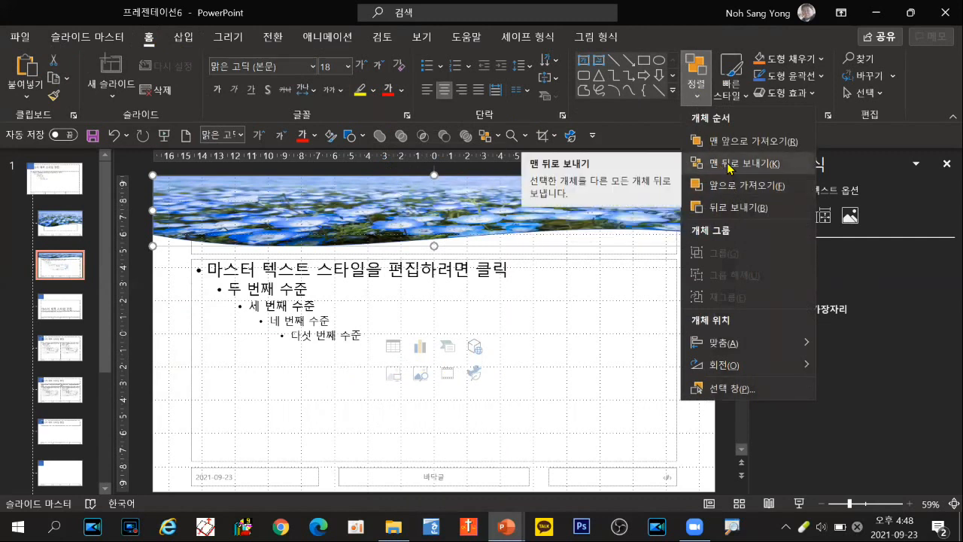
click(729, 163)
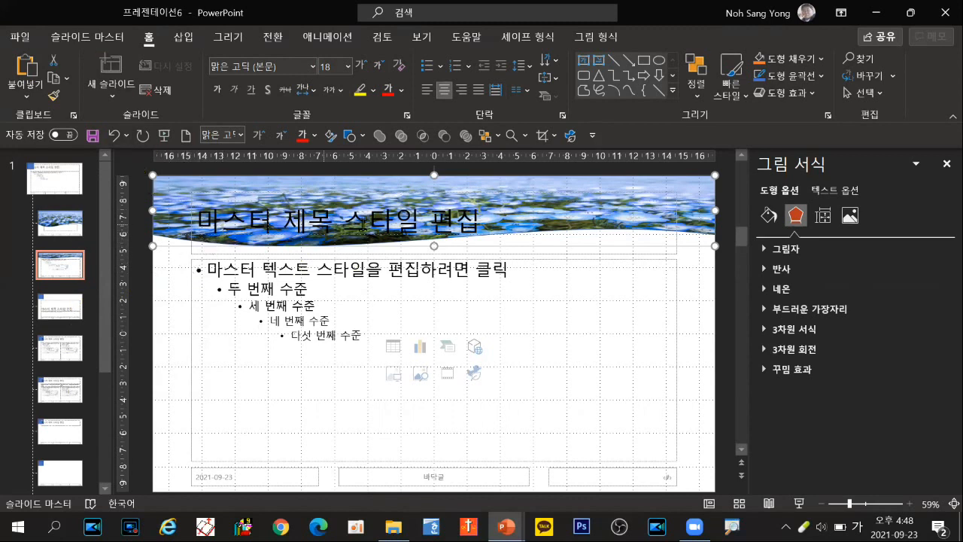
Step: Select the title placeholder on the Title and Content layout and start creating a new custom theme font set
click(679, 238)
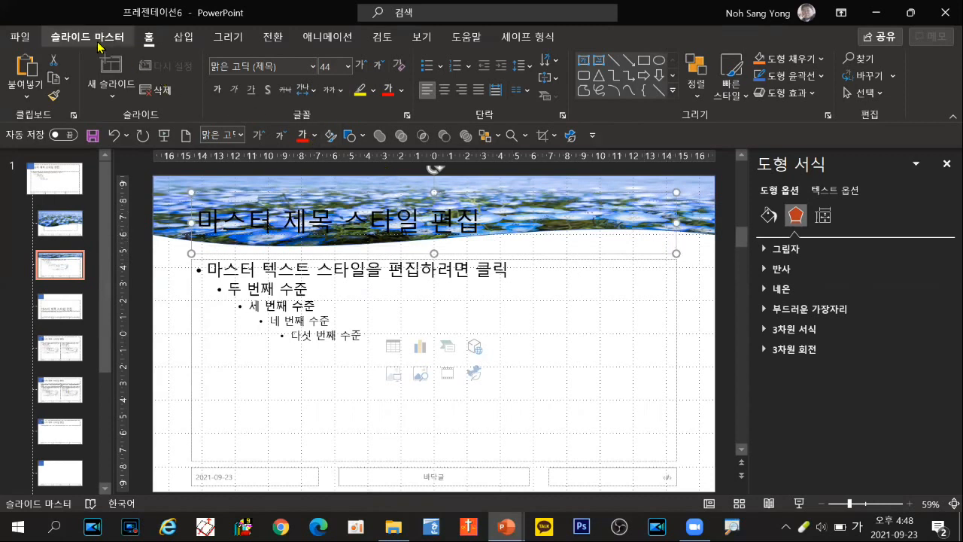
click(98, 44)
click(97, 44)
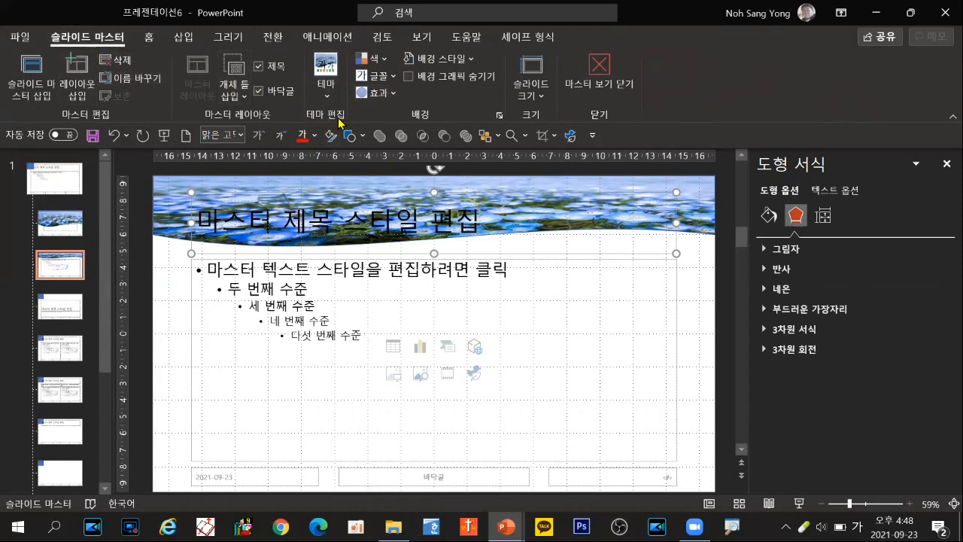
key(ctrl)
key(ctrl)
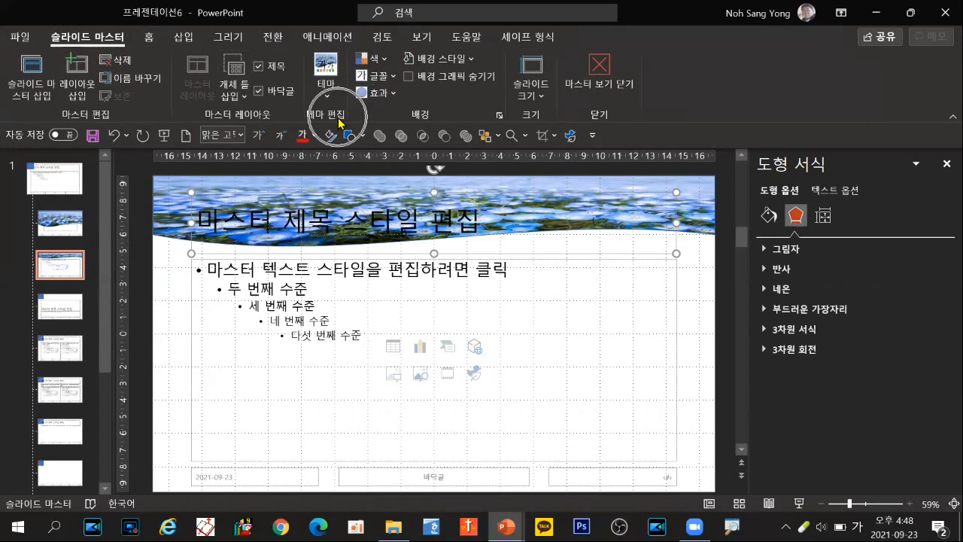
click(379, 76)
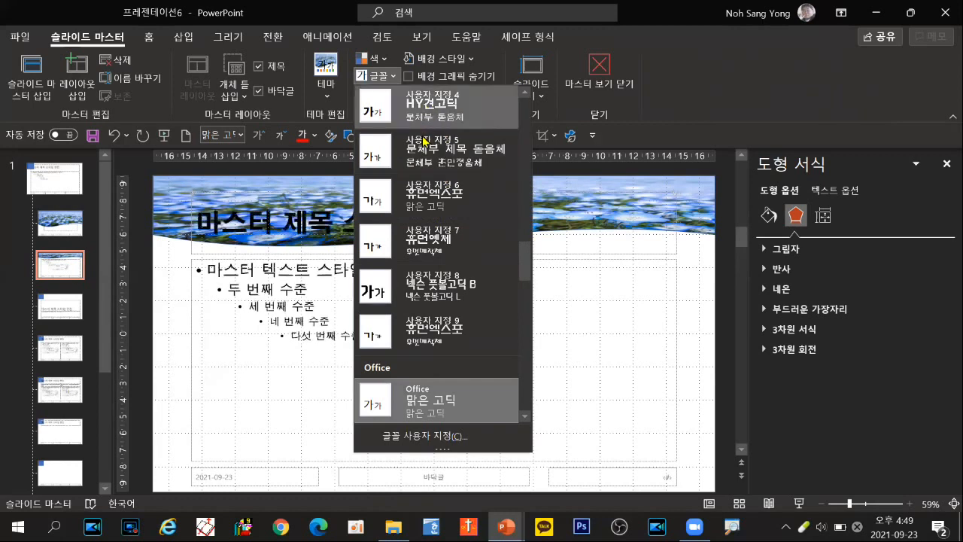
click(427, 449)
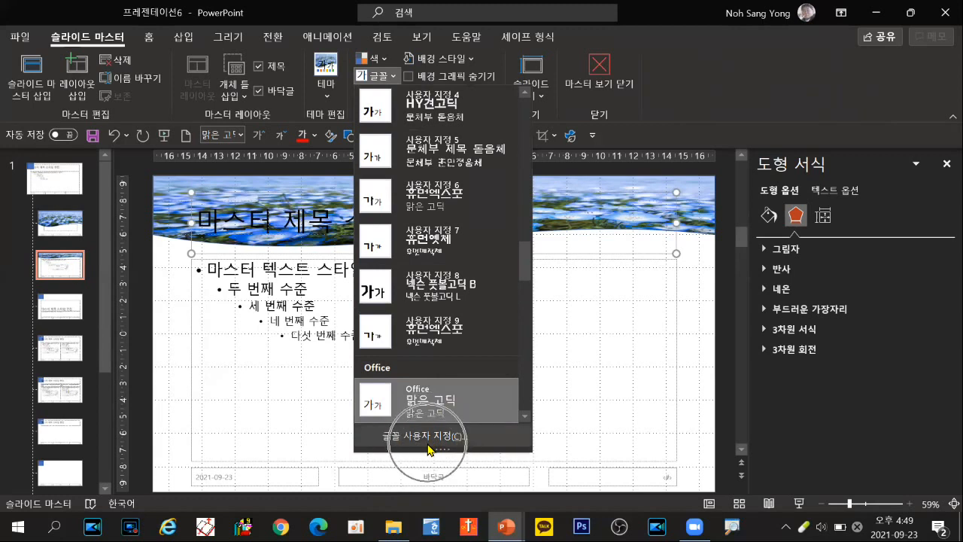
click(428, 439)
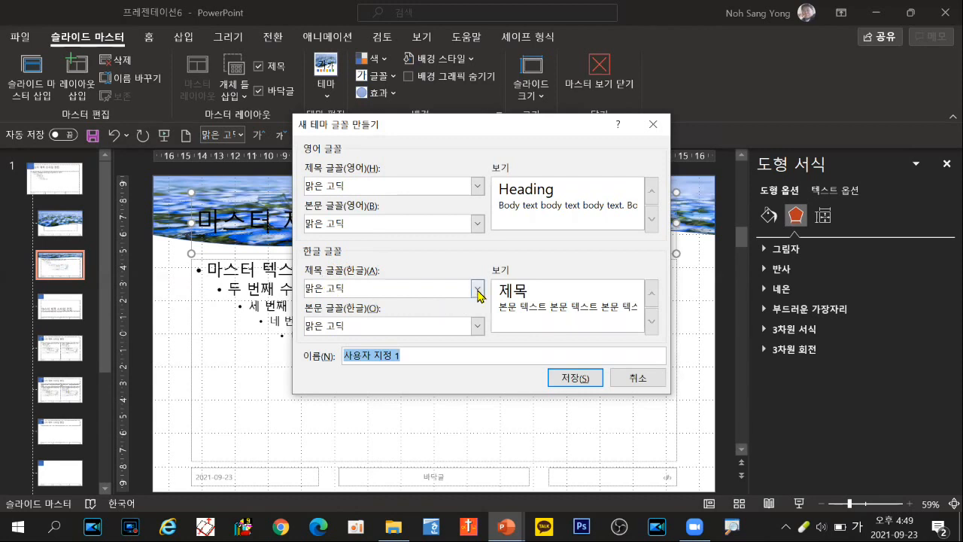
Step: Set the Korean heading font of the new theme font set to 휴먼옛체
key(ctrl)
key(ctrl)
click(478, 291)
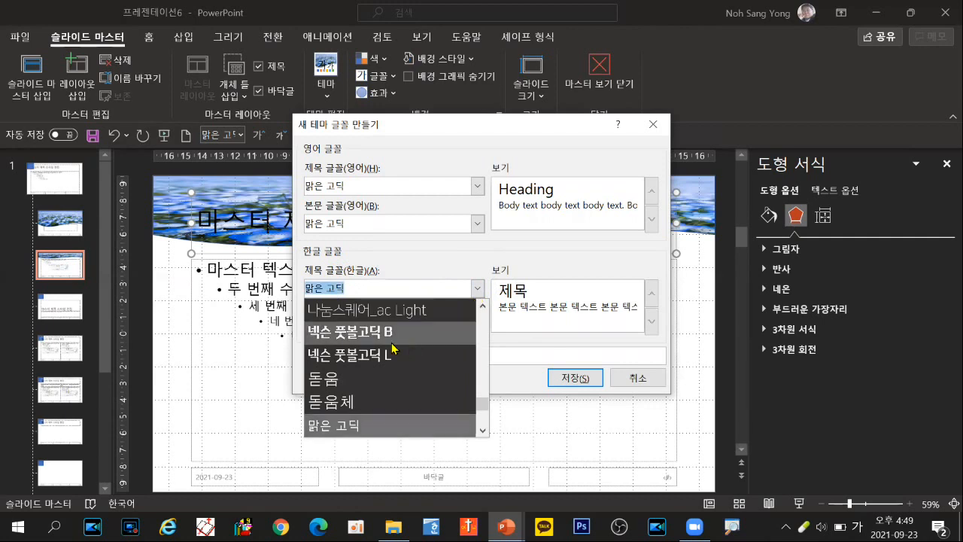
scroll(388, 341, down, 2)
scroll(388, 340, down, 2)
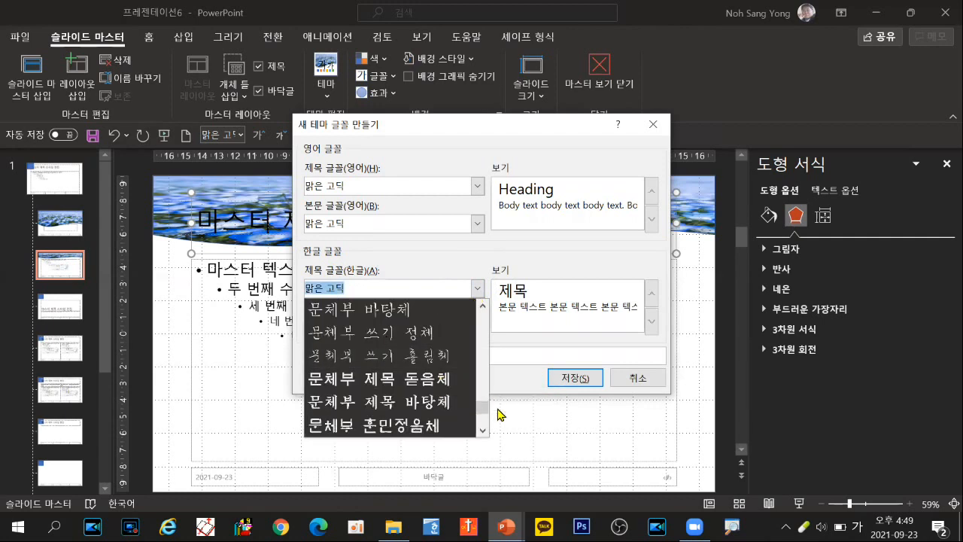
drag(486, 414, 483, 429)
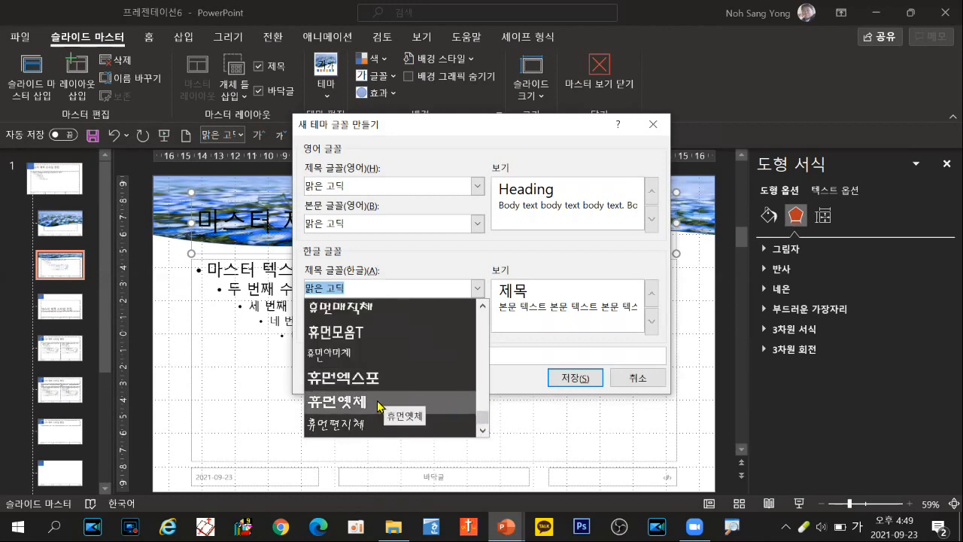
drag(482, 418, 481, 430)
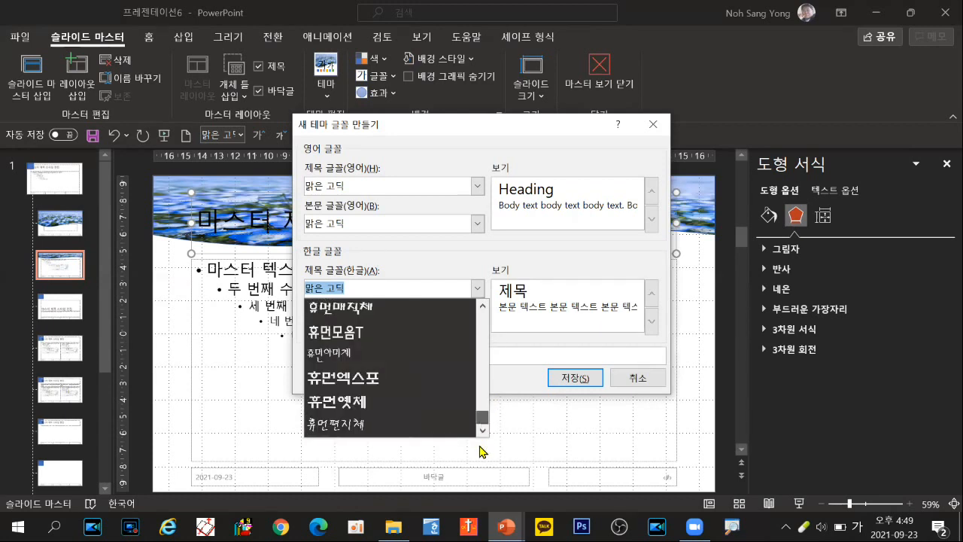
click(359, 405)
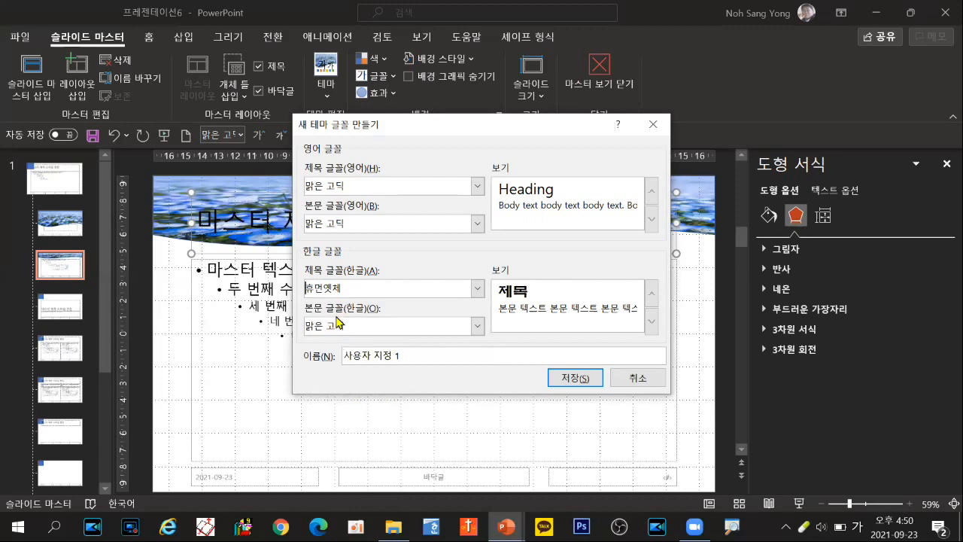
Step: Set the Korean body font of the new theme font set to 나눔스퀘어_ac Light and save the set
click(477, 329)
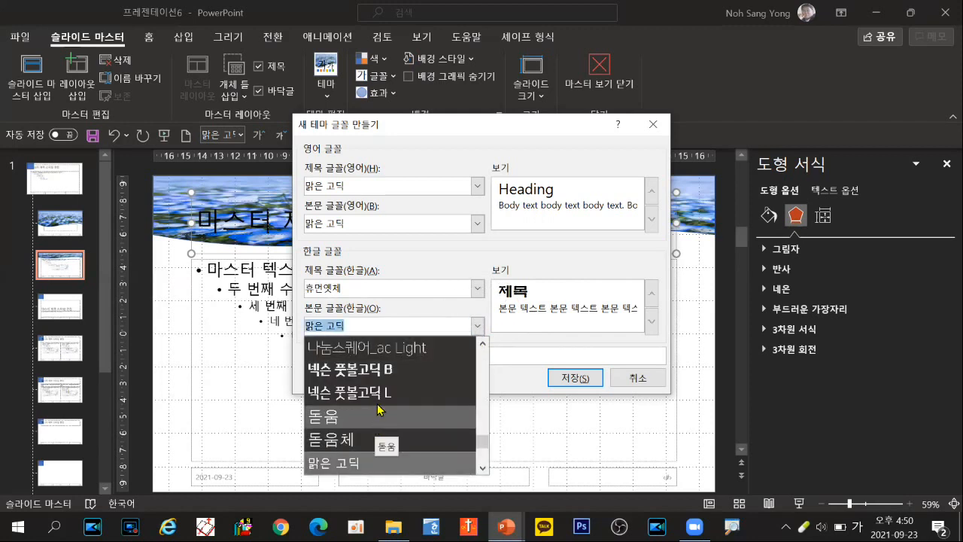
click(384, 347)
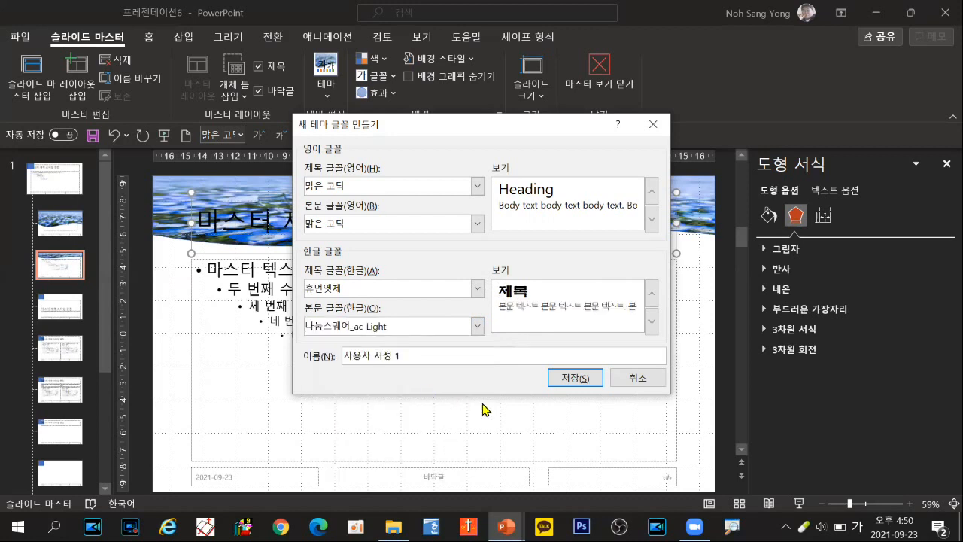
click(572, 380)
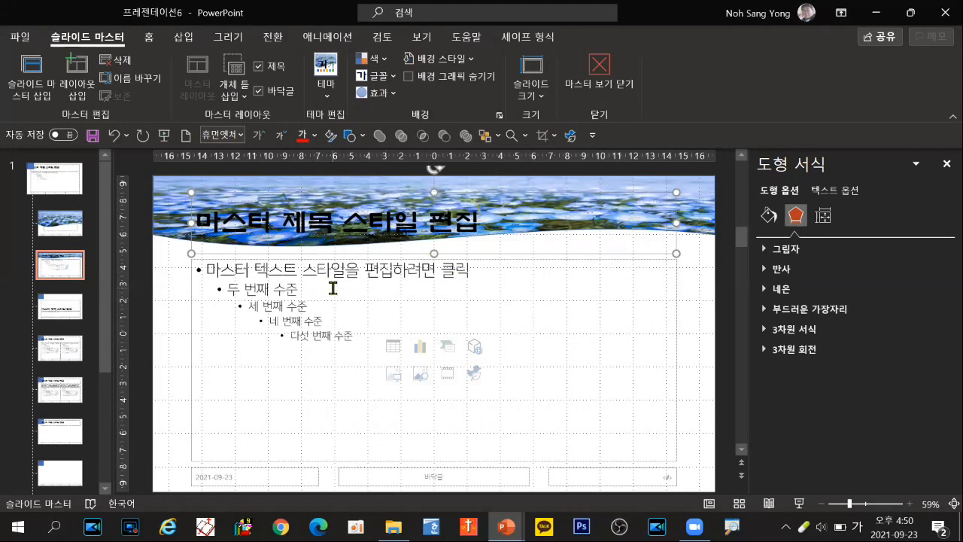
key(ctrl)
key(ctrl)
key(ctrl)
key(ctrl)
key(ctrl)
key(ctrl)
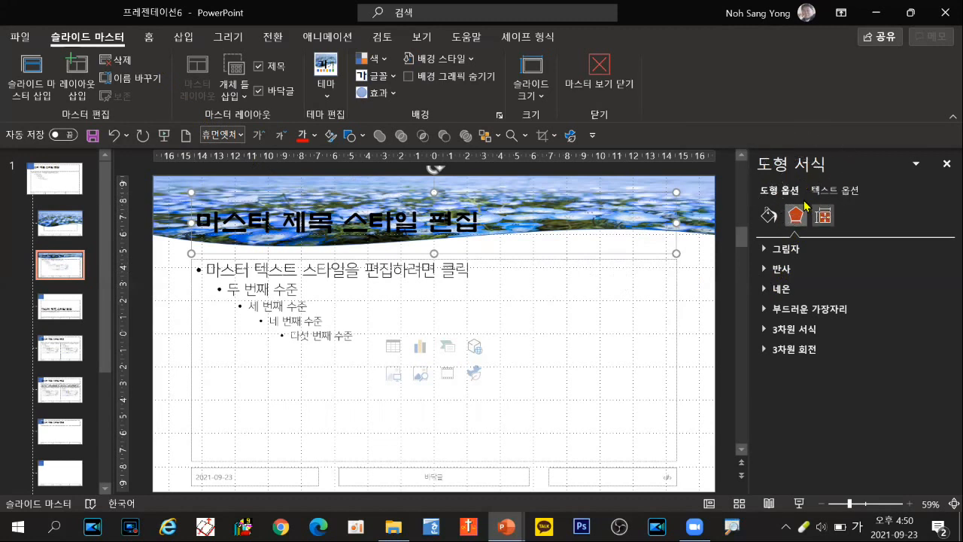
key(ctrl)
key(ctrl)
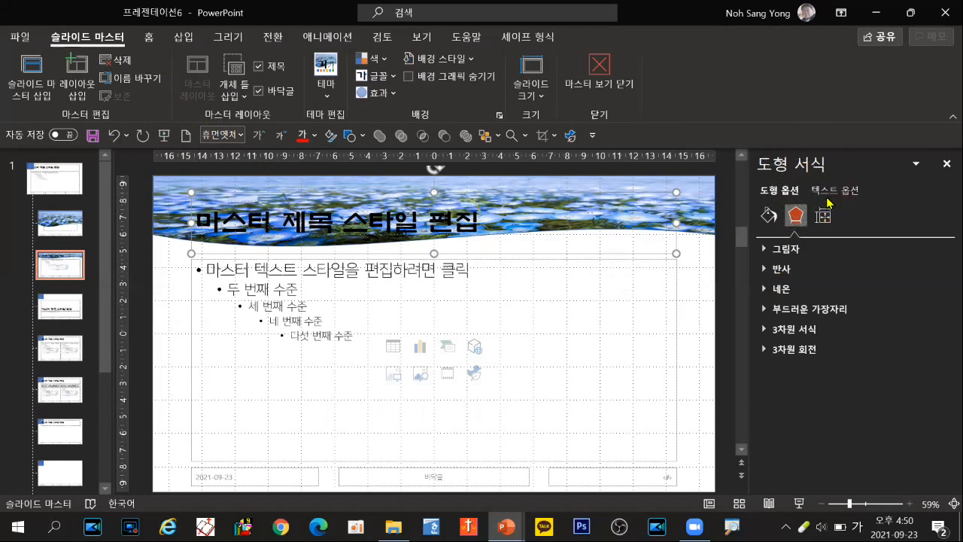
key(ctrl)
Step: Add a glow to the title placeholder's text, trying white first and settling on black
click(836, 195)
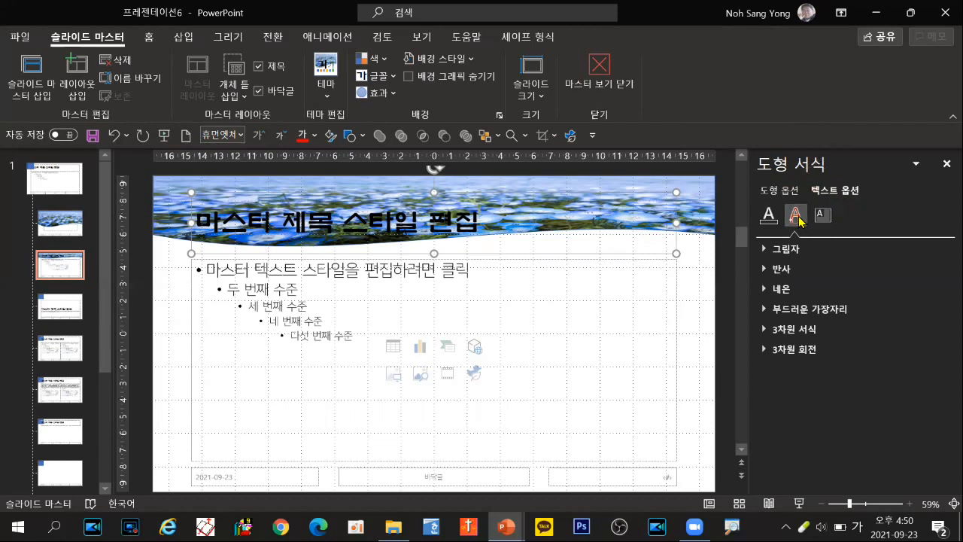
key(ctrl)
key(ctrl)
key(ctrl)
key(ctrl)
click(793, 290)
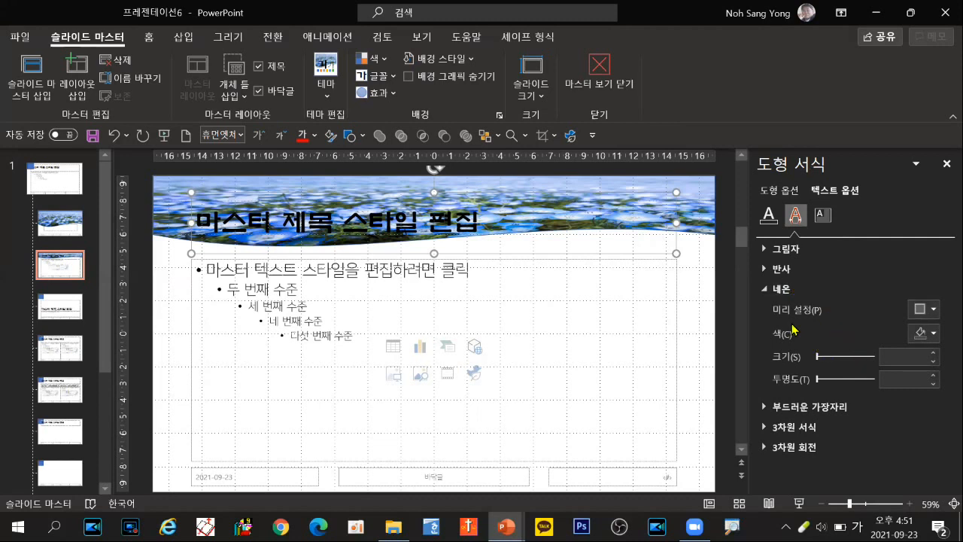
click(935, 334)
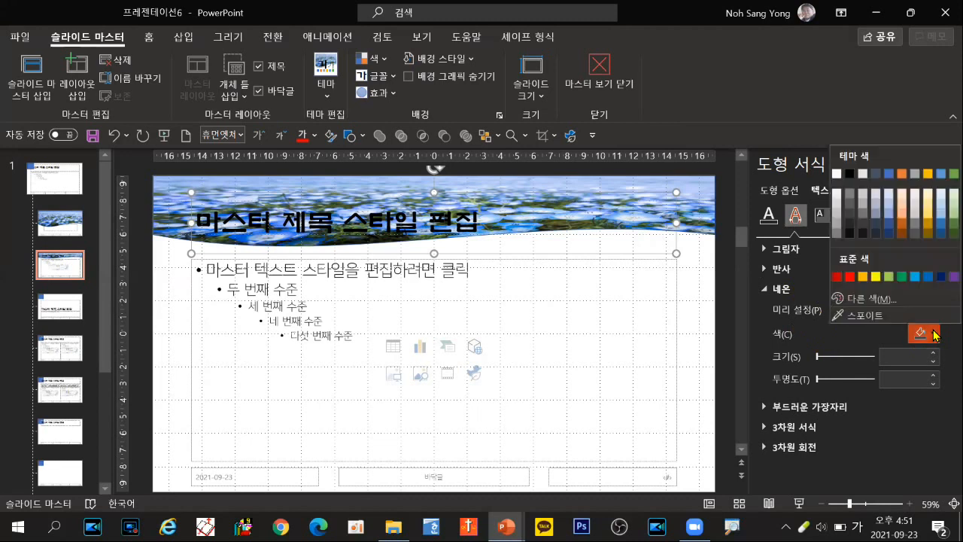
click(837, 174)
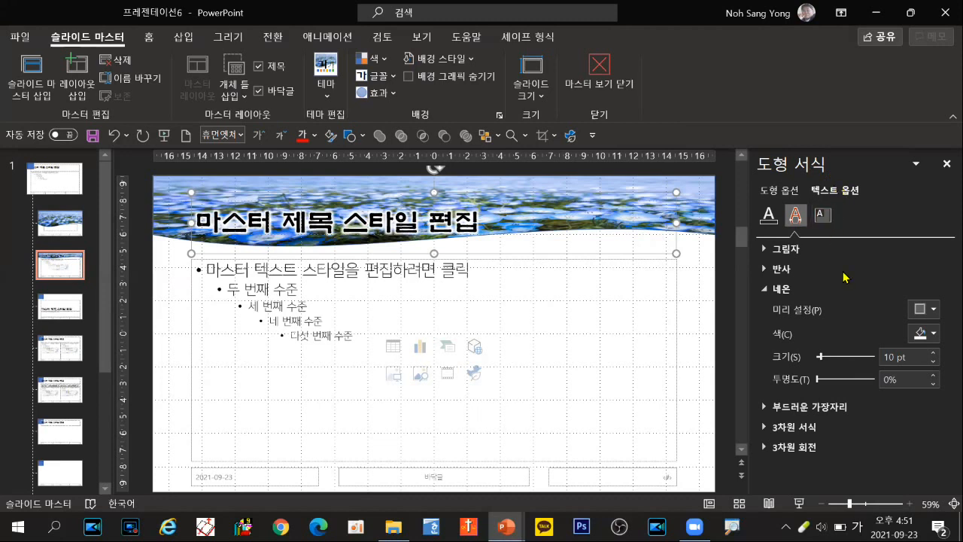
click(936, 334)
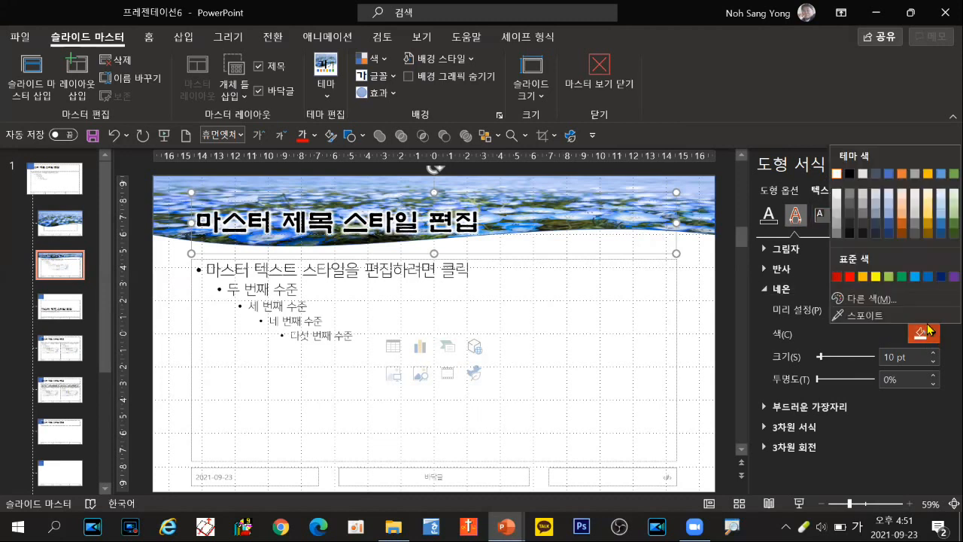
click(851, 176)
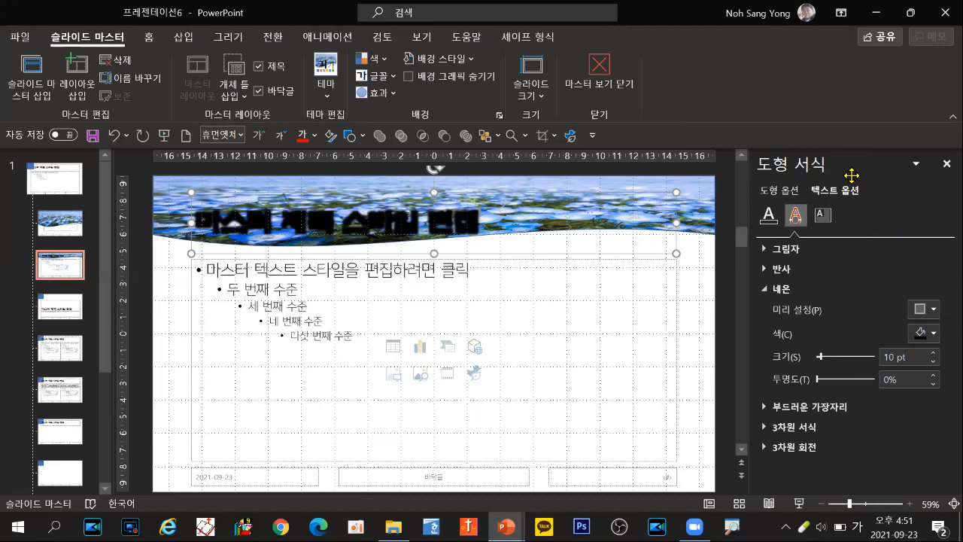
Step: Fill the title text with solid white and shorten the title placeholder so its lower edge lies along the banner
click(768, 214)
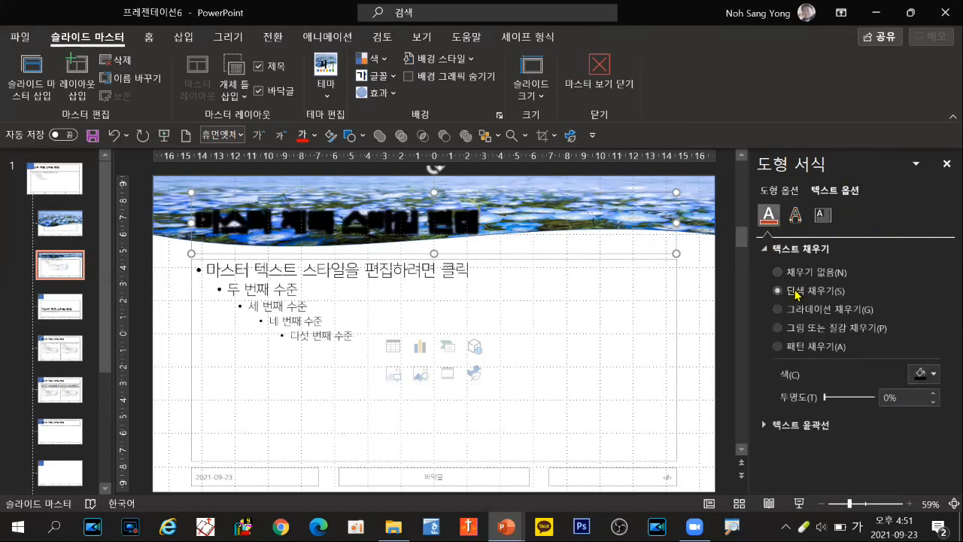
click(931, 373)
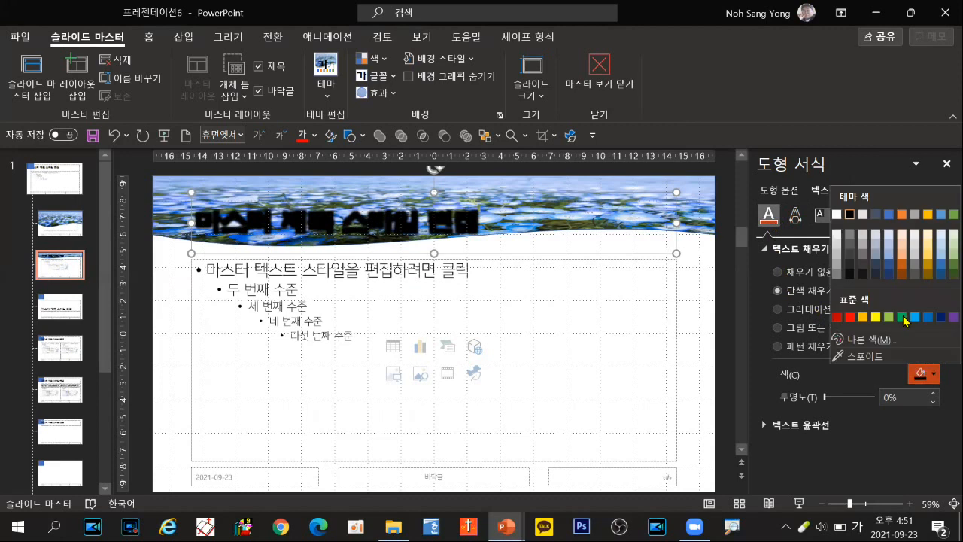
click(836, 215)
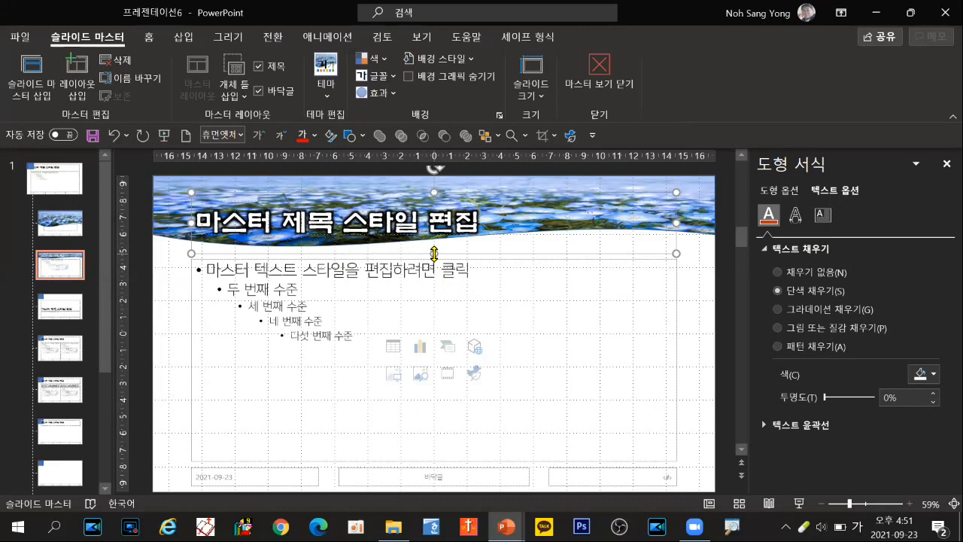
drag(434, 253, 434, 224)
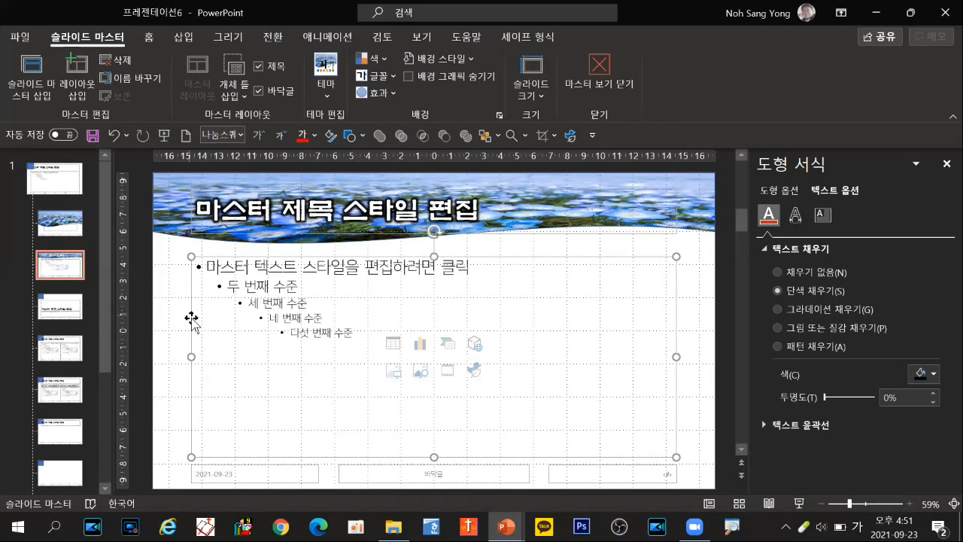
Step: Set all text levels of the layout's content placeholder to 32 pt and bold
click(150, 43)
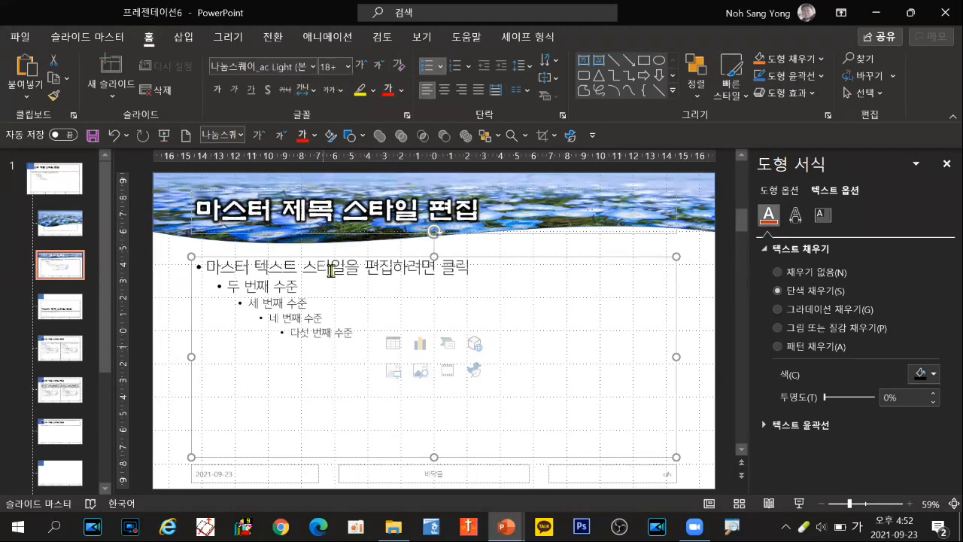
click(347, 69)
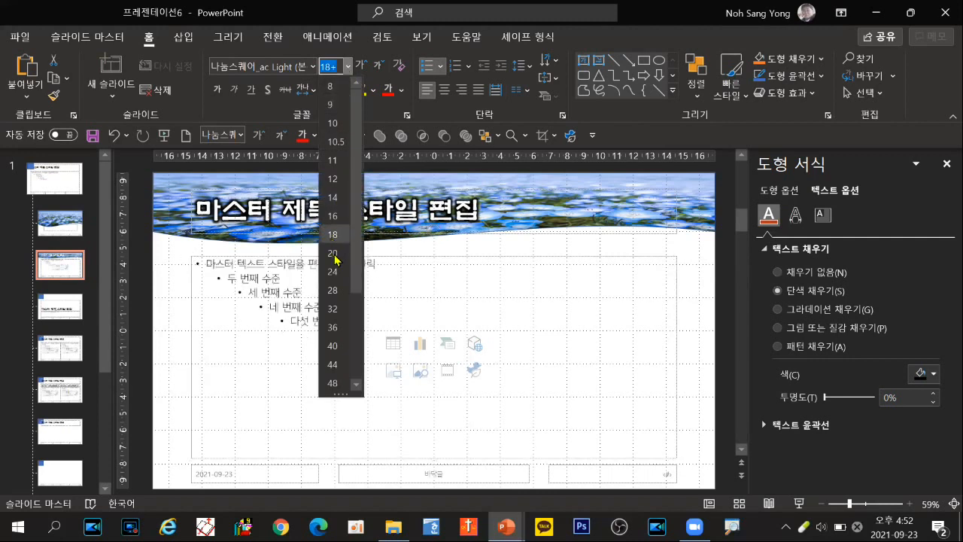
click(332, 309)
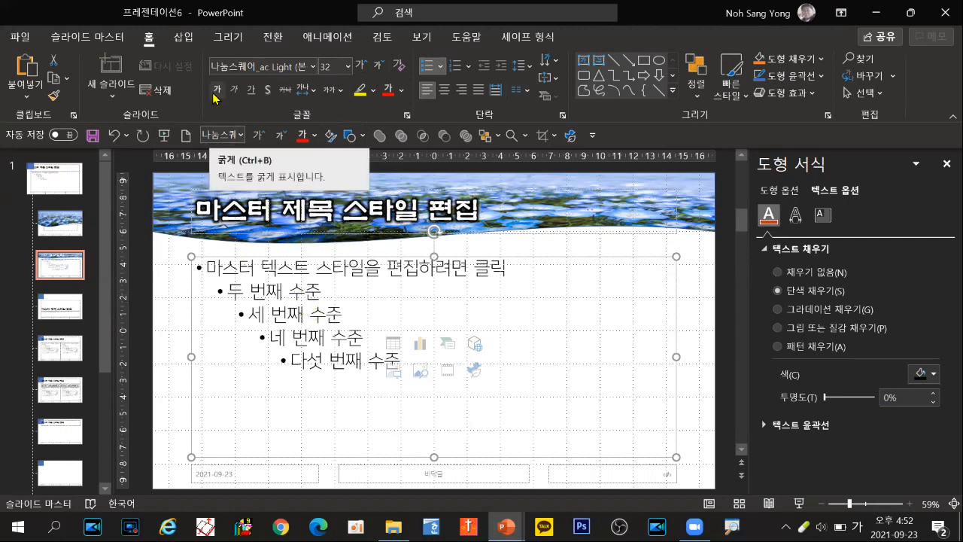
key(ctrl)
key(ctrl)
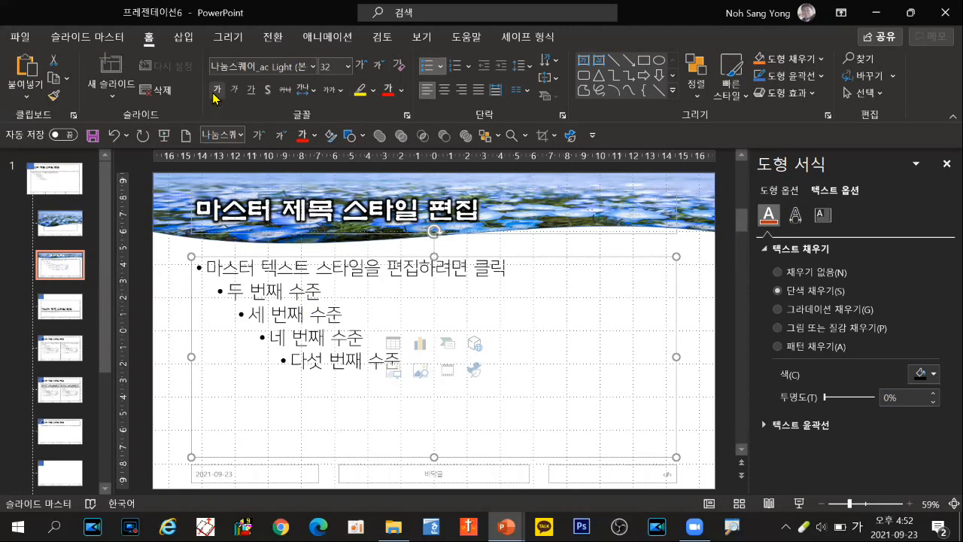
click(215, 92)
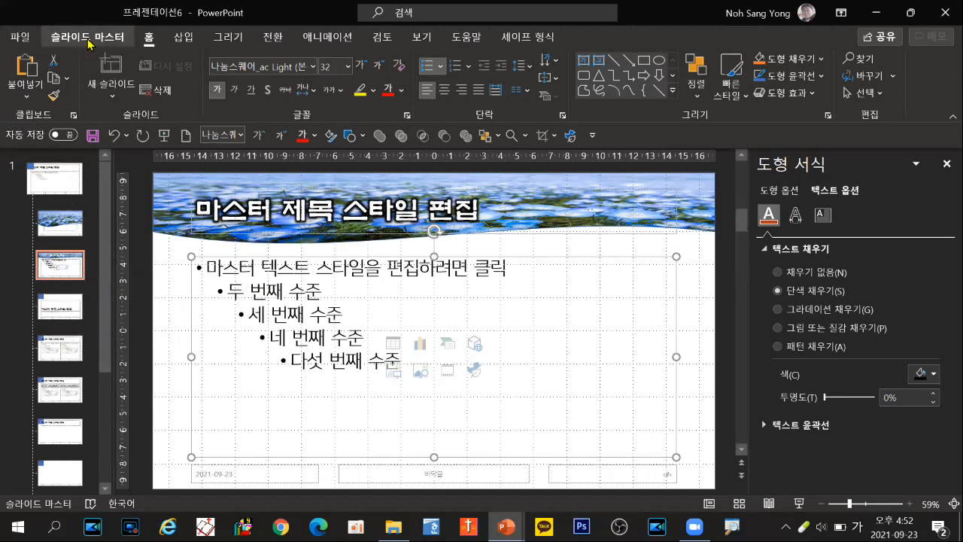
Step: Close the slide master view and return to normal slide editing
click(89, 39)
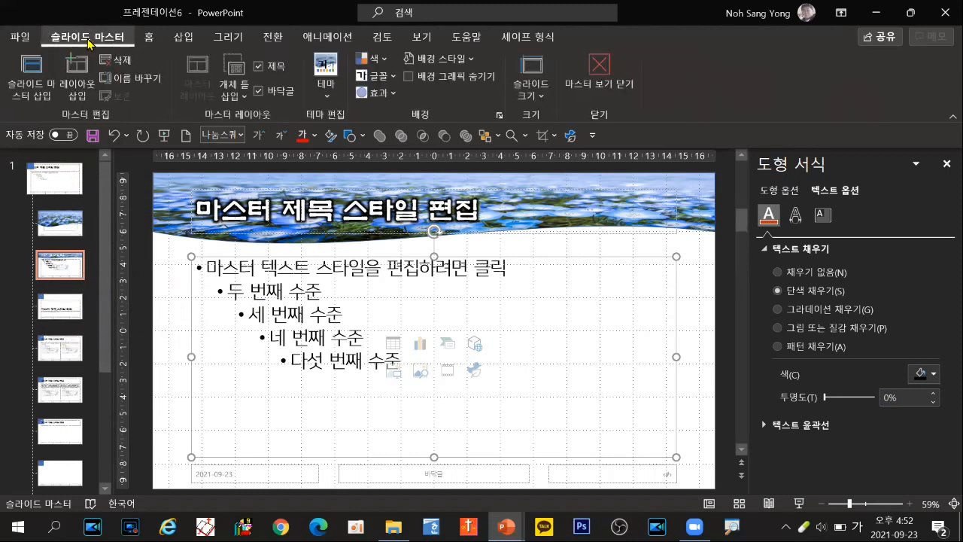
click(601, 72)
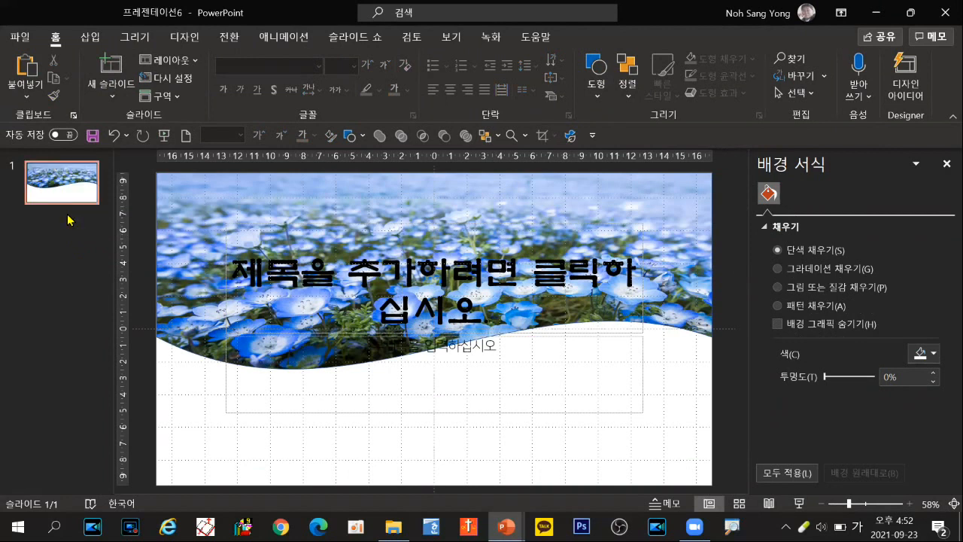
Step: Try the 제목 및 내용 layout on slide 1, then restore the 제목 슬라이드 layout
click(164, 67)
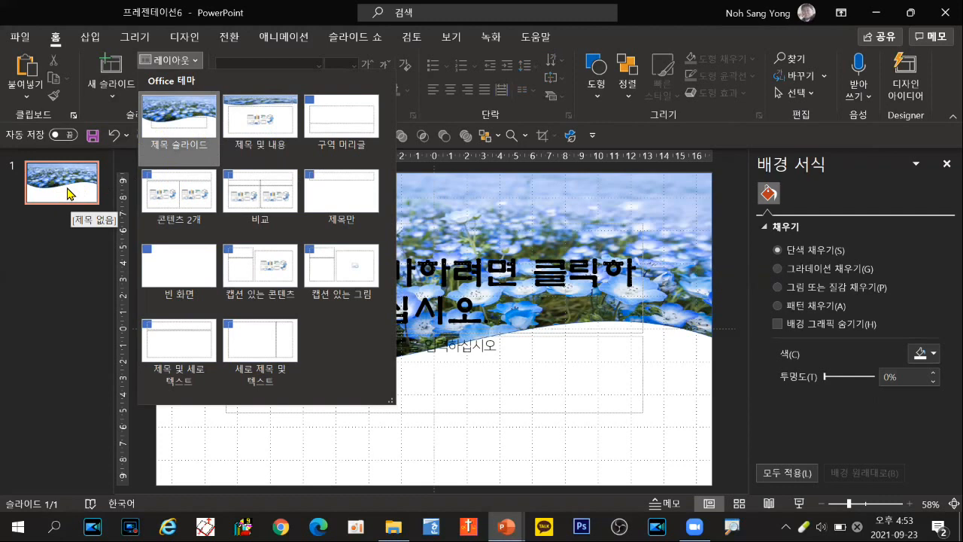
click(248, 139)
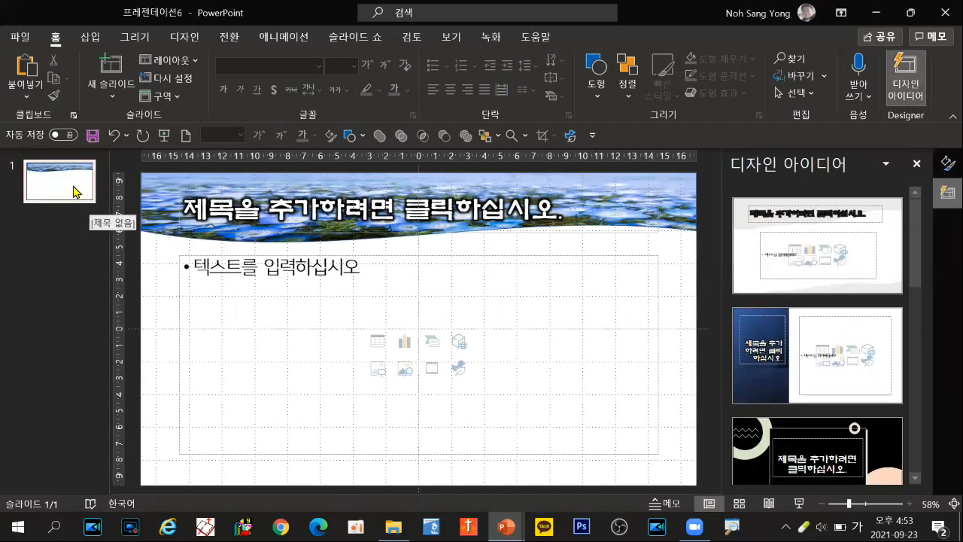
click(164, 67)
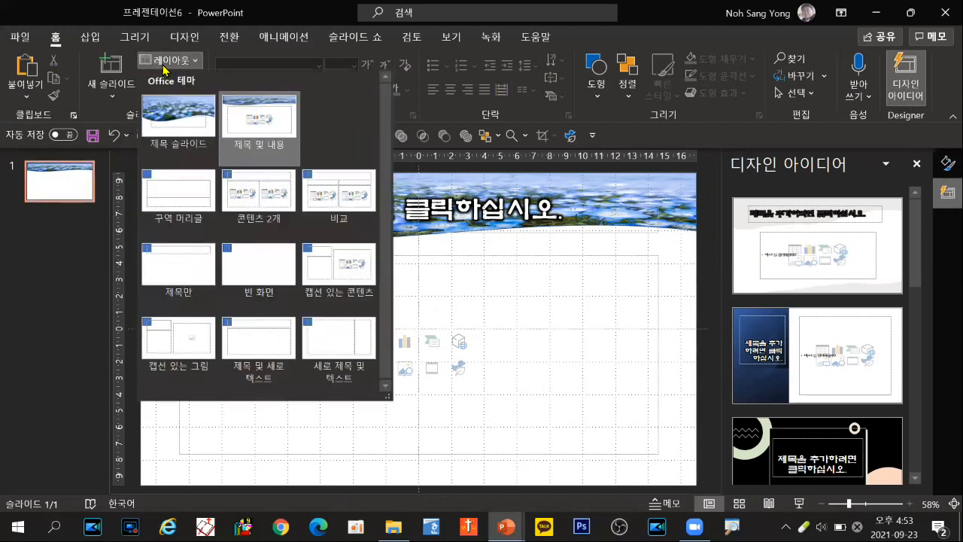
click(173, 113)
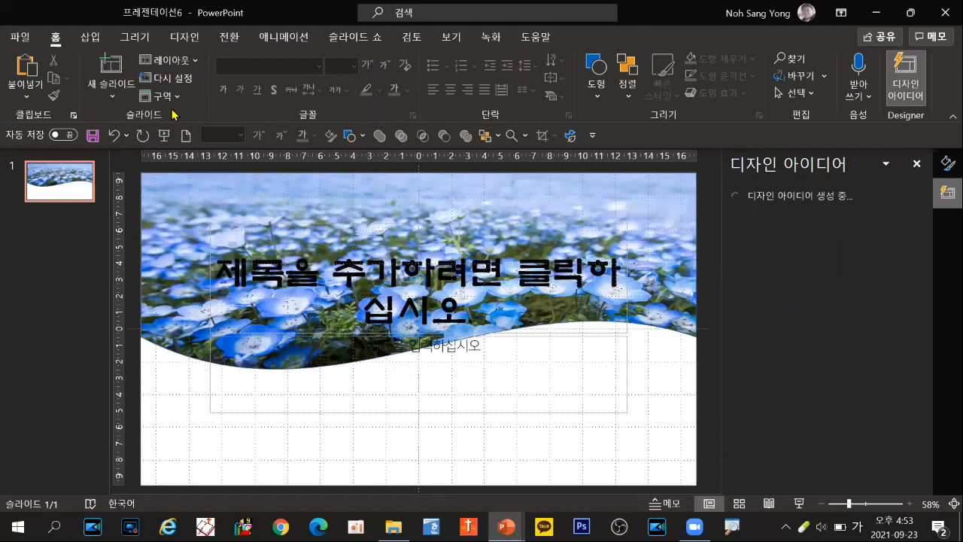
Step: Add three new 제목 및 내용 slides after the title slide
click(54, 217)
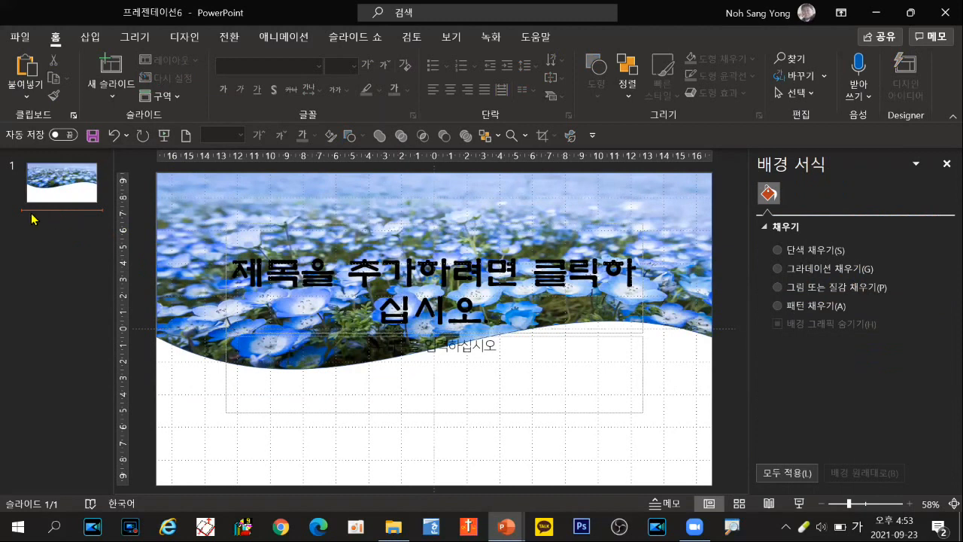
key(Return)
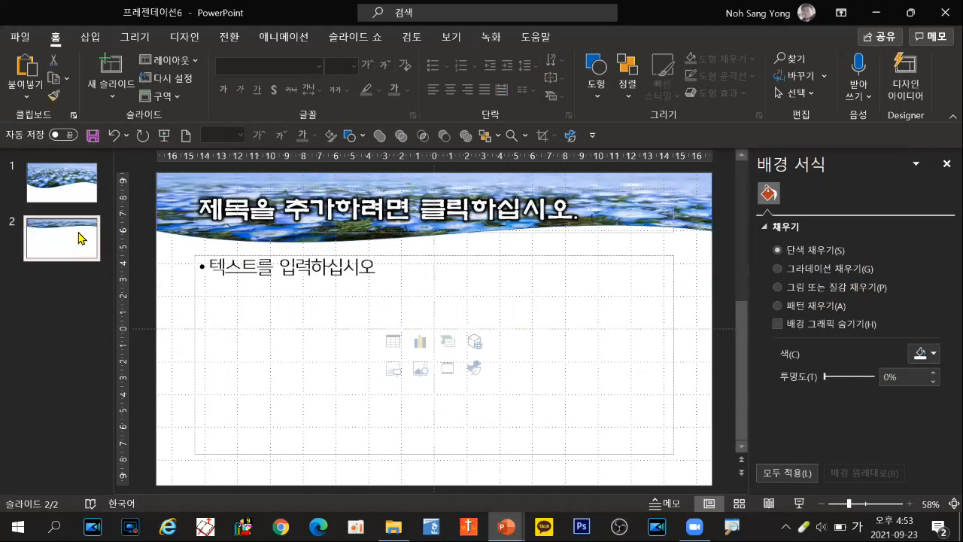
click(77, 281)
key(Return)
key(Return)
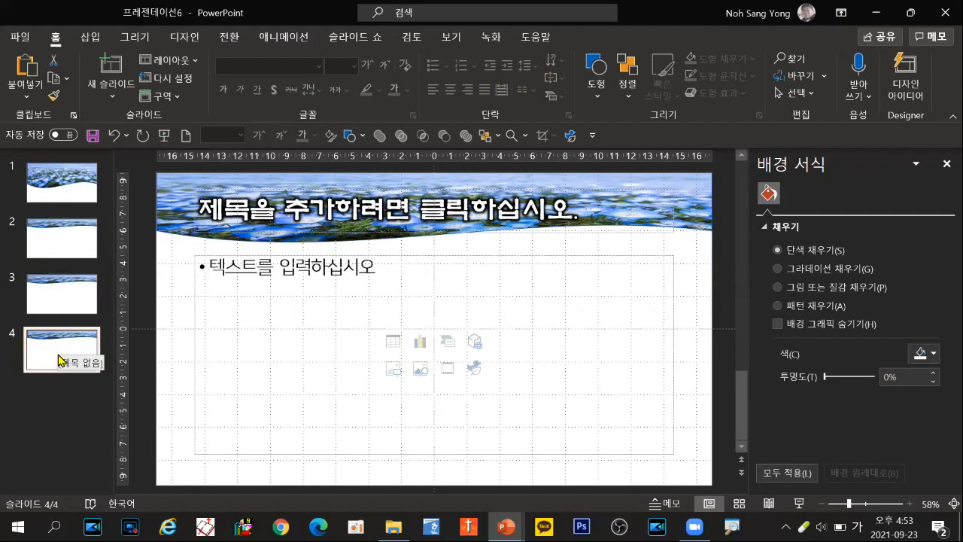
Step: Apply the 비교 layout to slide 3 and the 제목 및 세로 텍스트 layout to slide 4
click(63, 246)
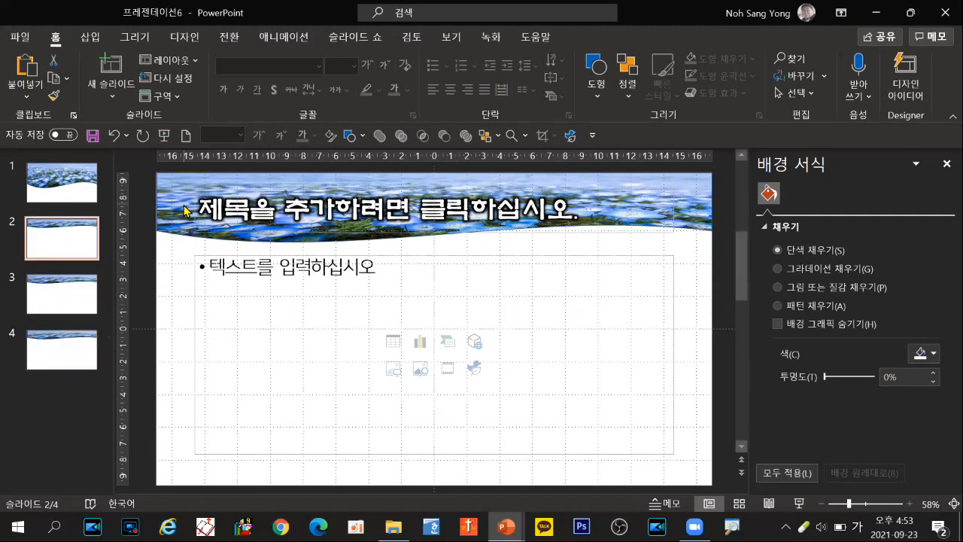
click(68, 309)
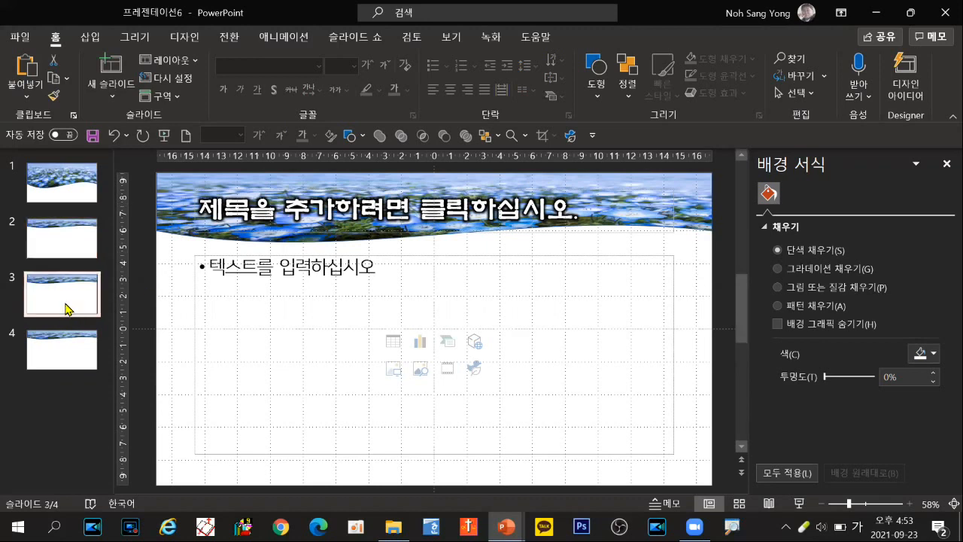
click(170, 61)
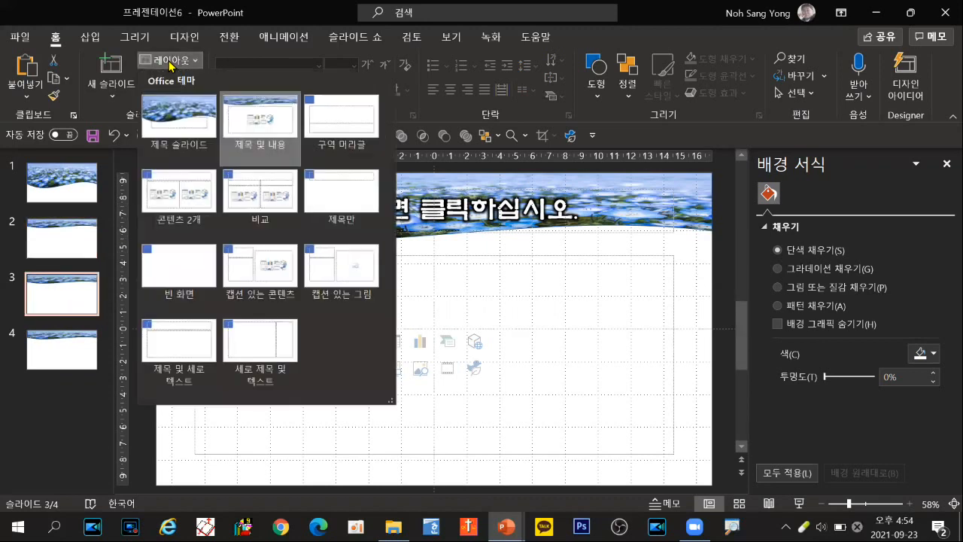
click(269, 201)
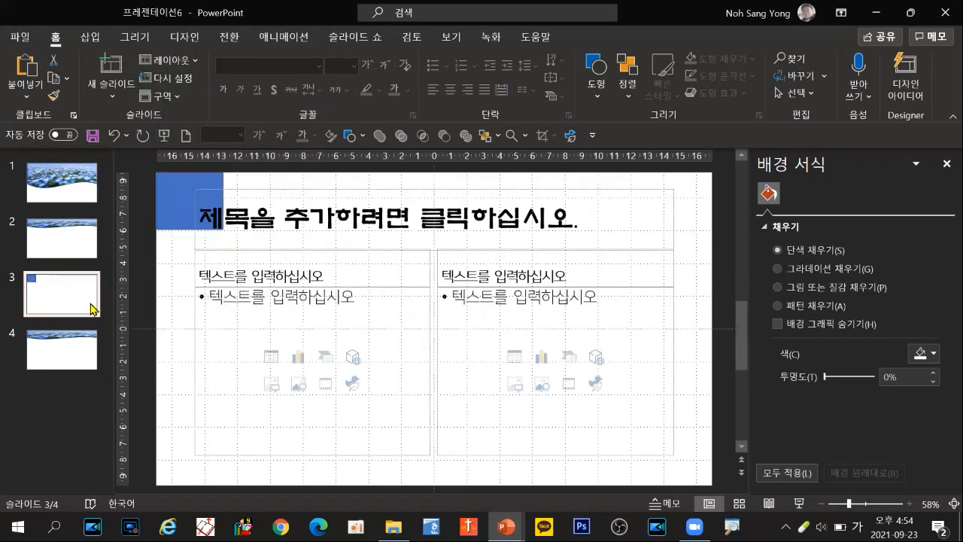
click(81, 354)
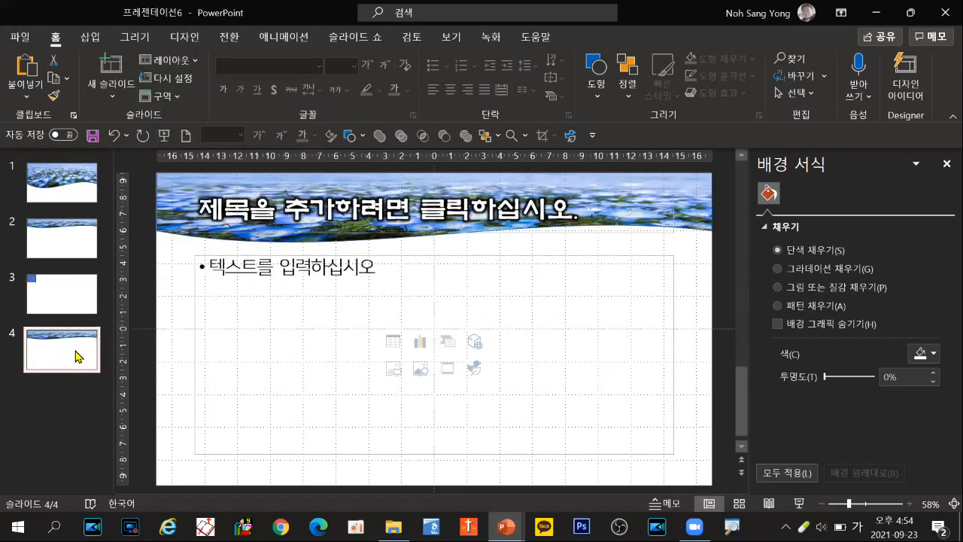
click(164, 60)
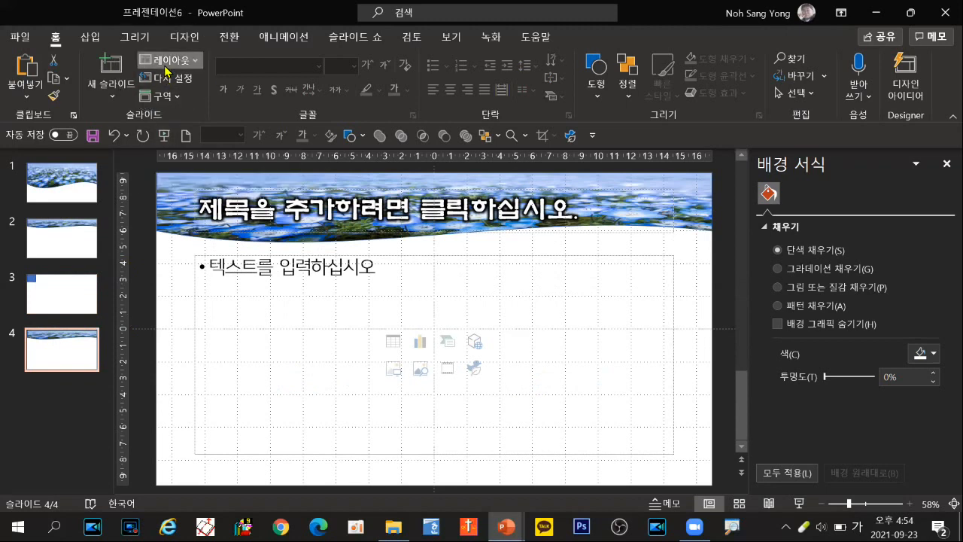
click(258, 344)
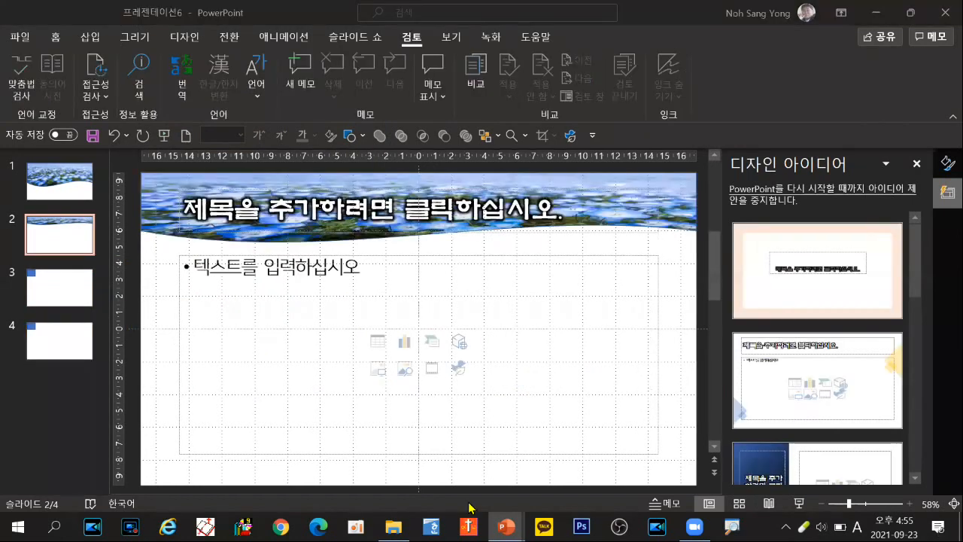
Step: Switch to the 4주차 수업 presentation, review its 수업 목차 slide, and return to 프레젠테이션6
mouse_move(505, 526)
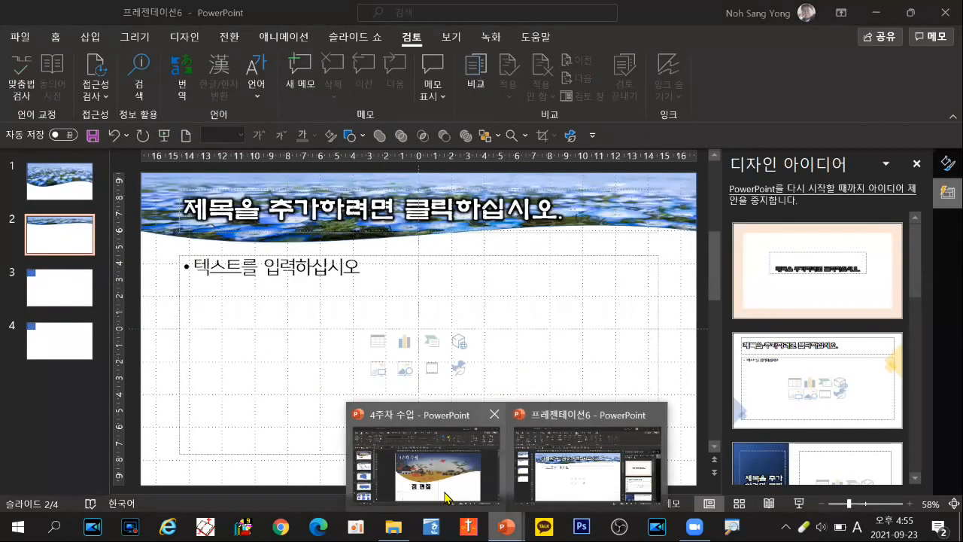
click(372, 422)
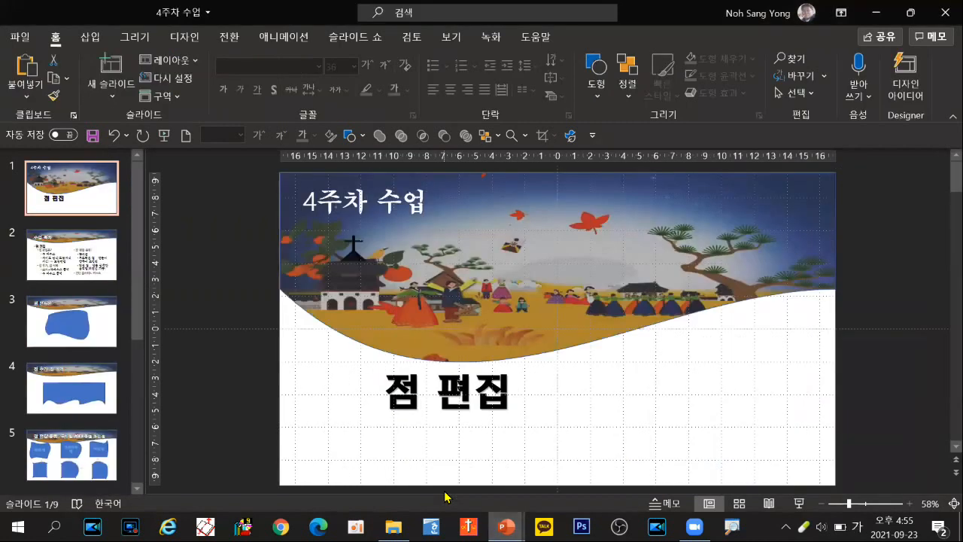
click(100, 271)
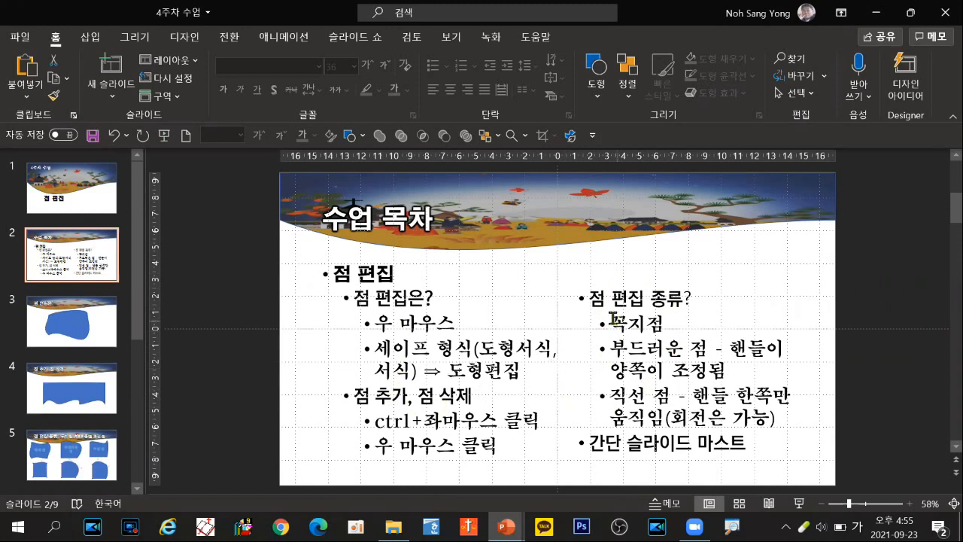
click(507, 524)
click(576, 477)
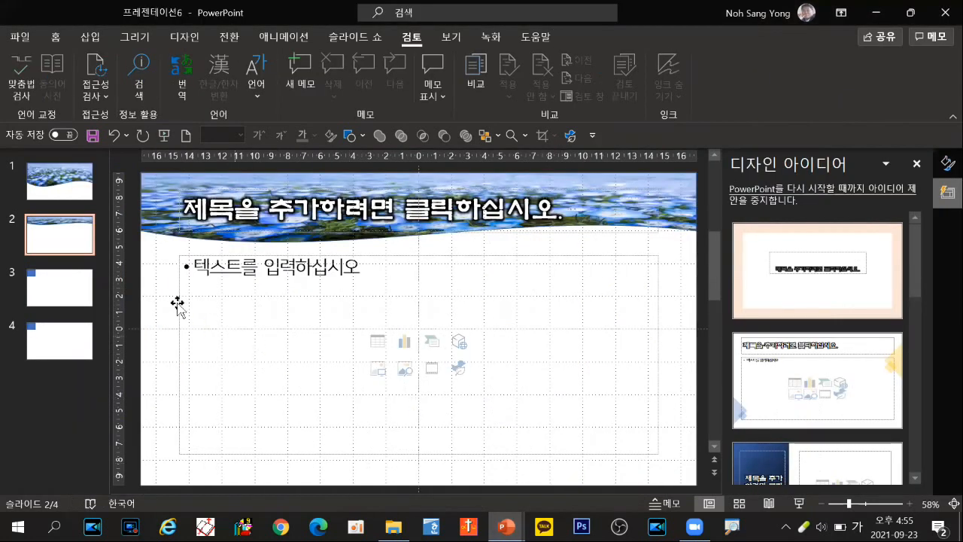